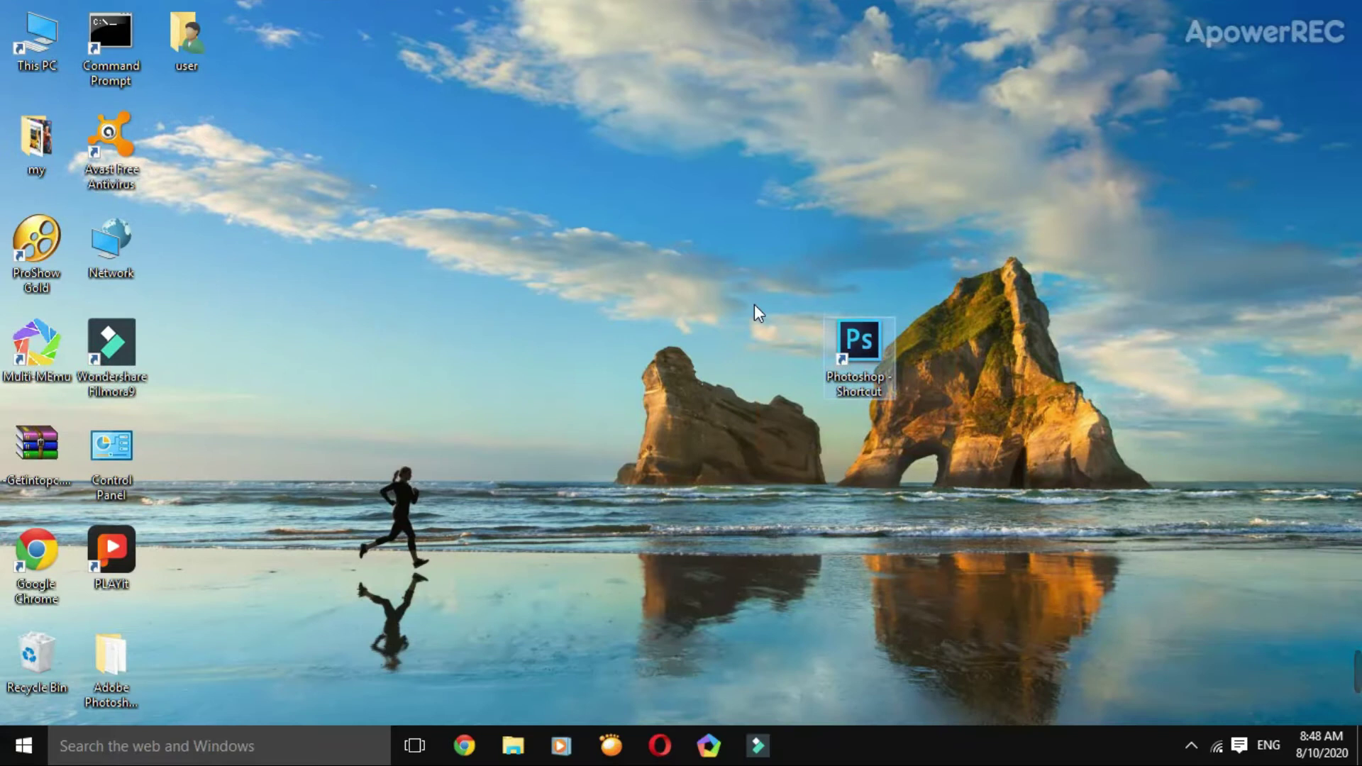
Step: Launch Photoshop CC from its Windows desktop shortcut
double_click(863, 346)
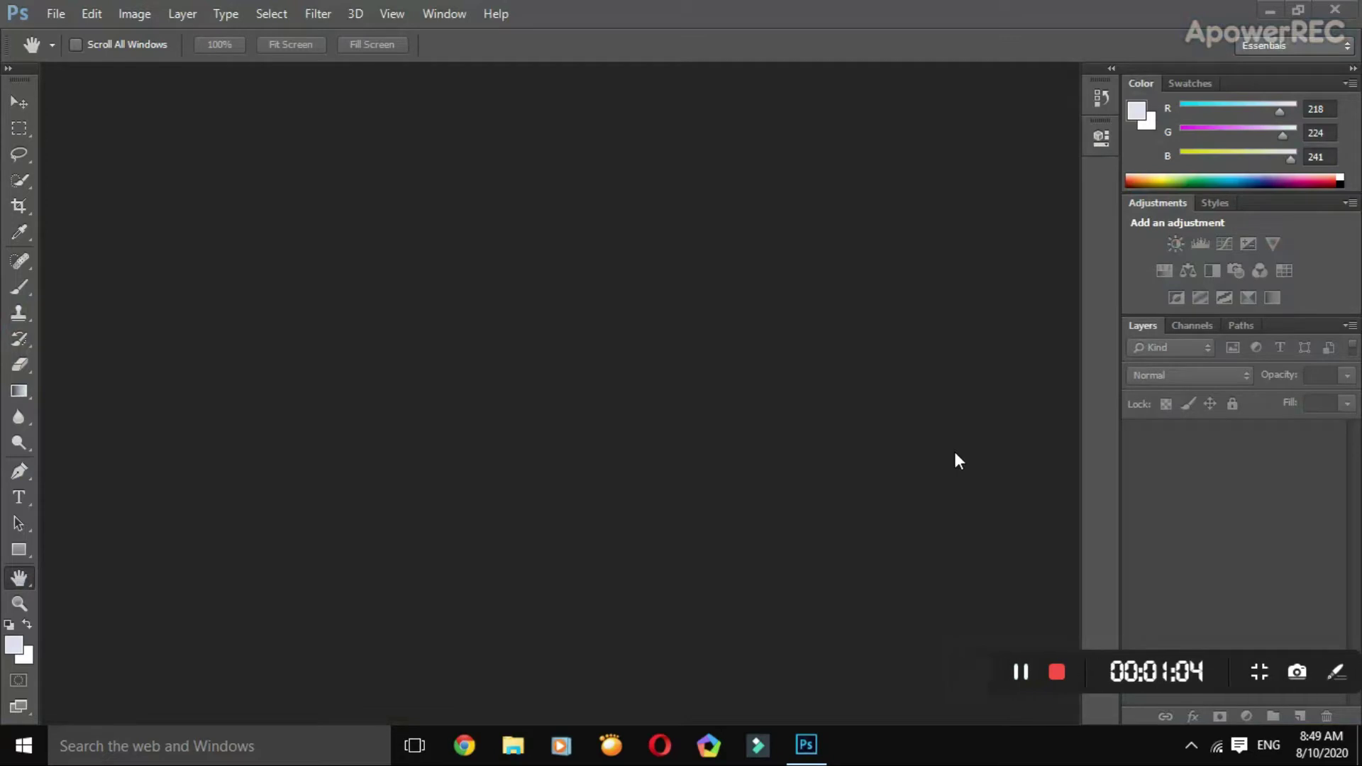
Step: Open the portrait JPG of the man in the white shirt via File > Open
left_click(55, 14)
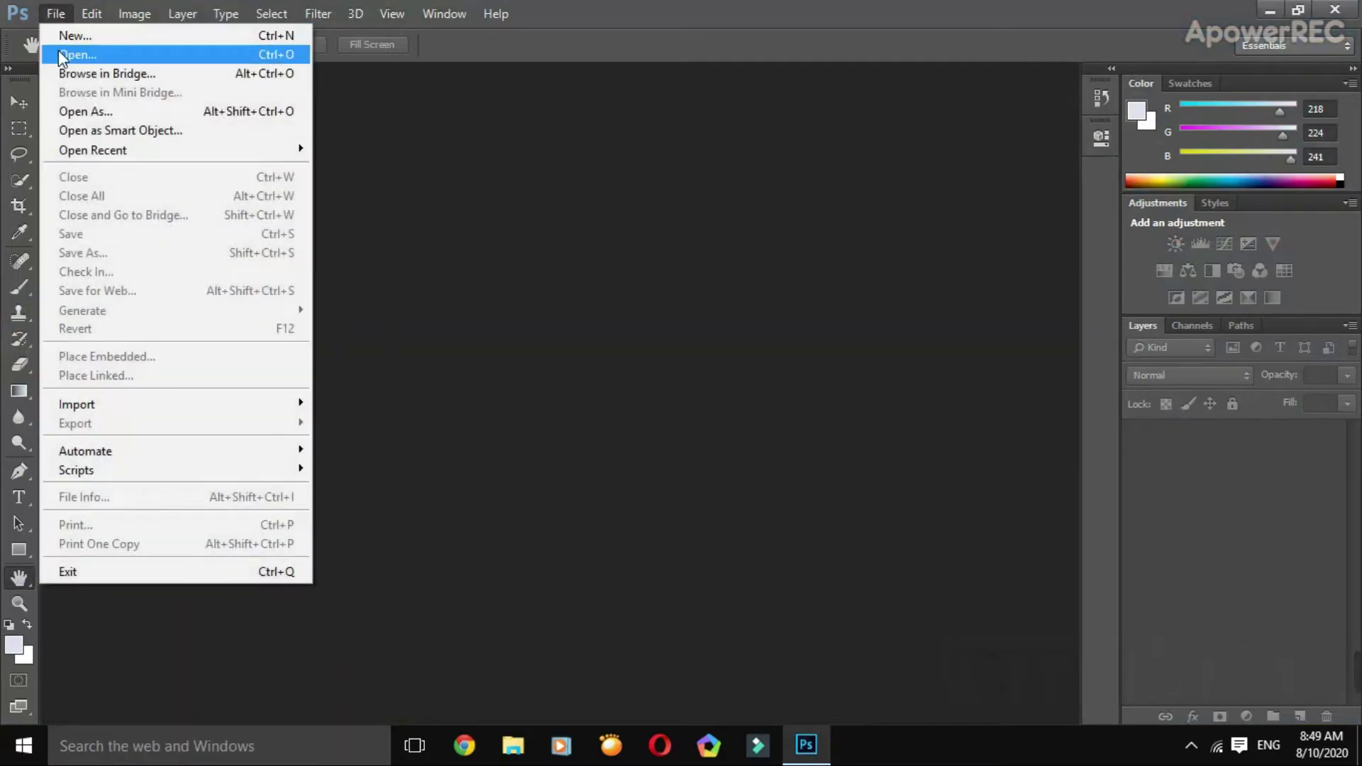
left_click(59, 55)
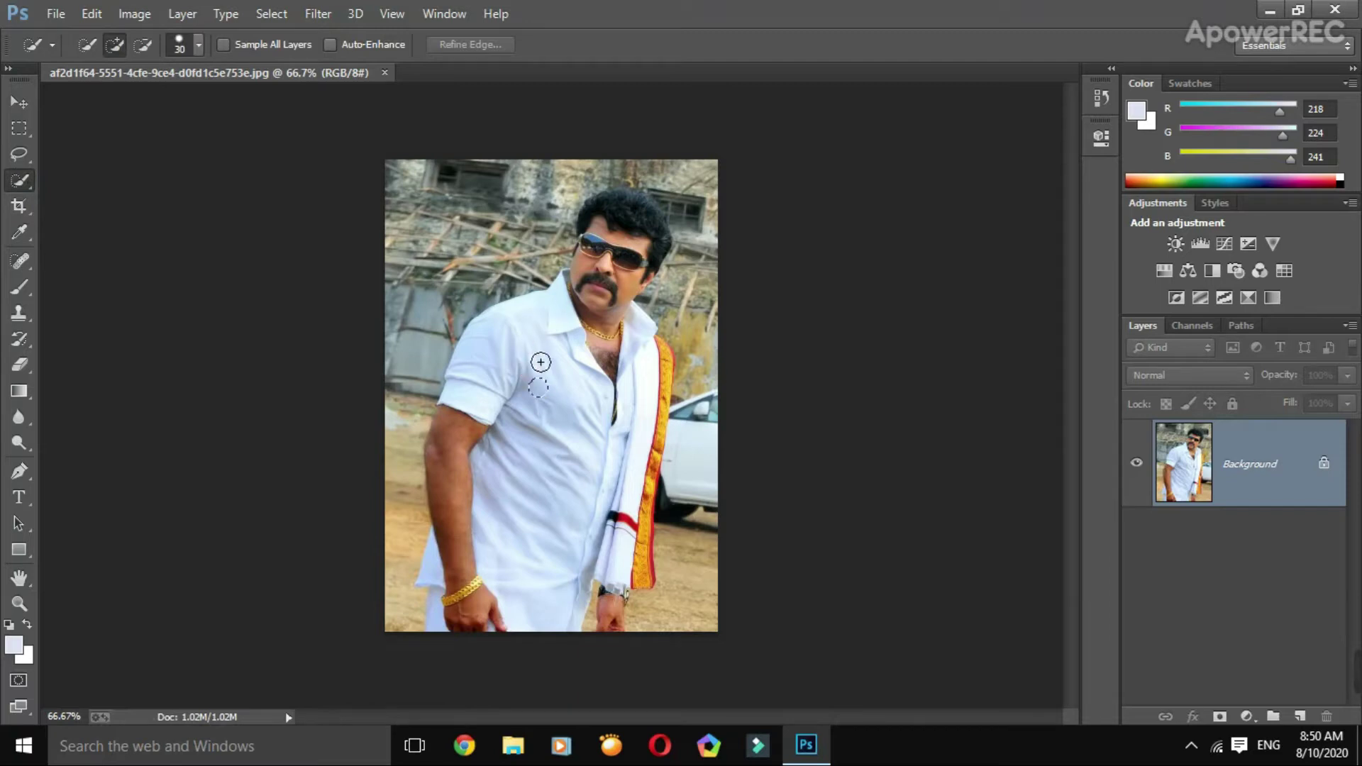
Step: Quick-select the man's shirt, face, hair, neck, scarf, arms and wrist down to the photo's bottom
left_click(538, 387)
mouse_move(542, 394)
left_mouse_down()
mouse_move(592, 311)
mouse_move(596, 224)
left_mouse_up()
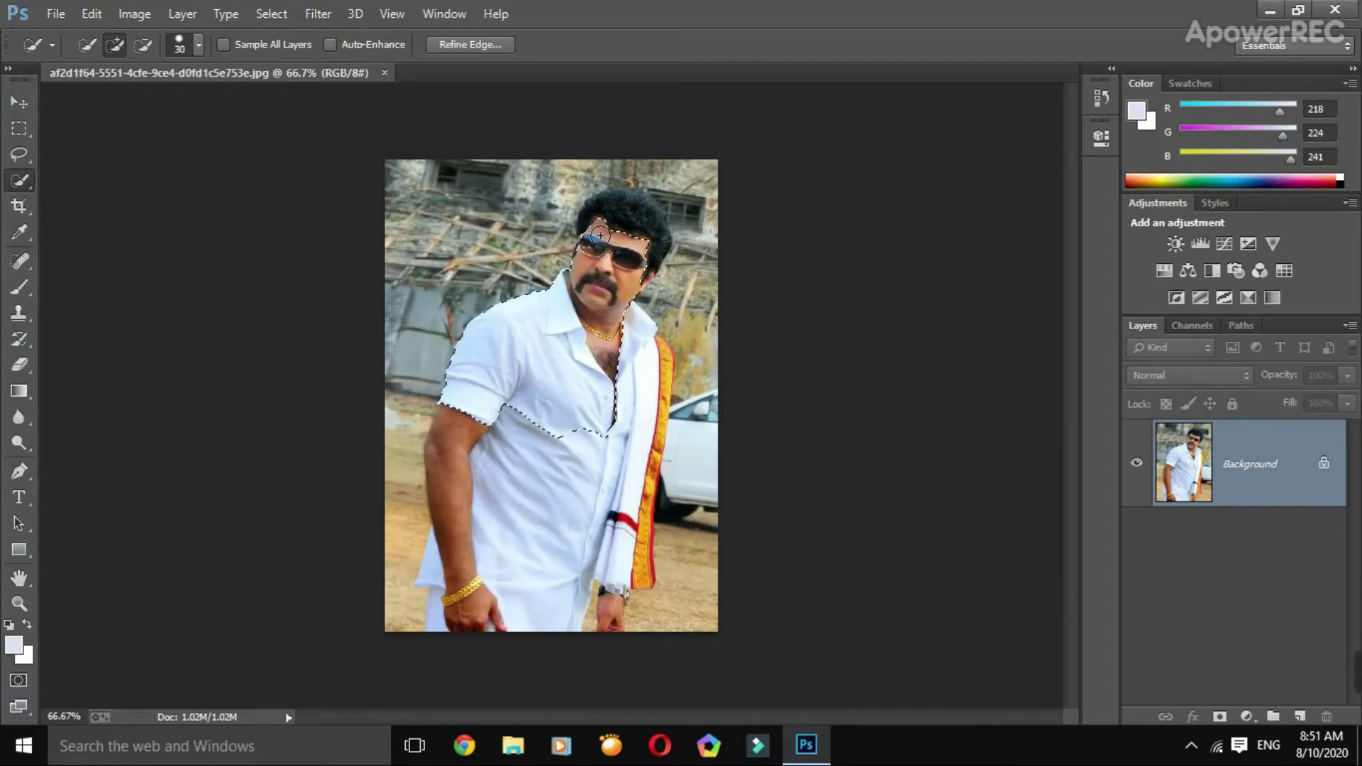
mouse_move(596, 224)
left_mouse_down()
mouse_move(624, 217)
mouse_move(632, 187)
left_mouse_up()
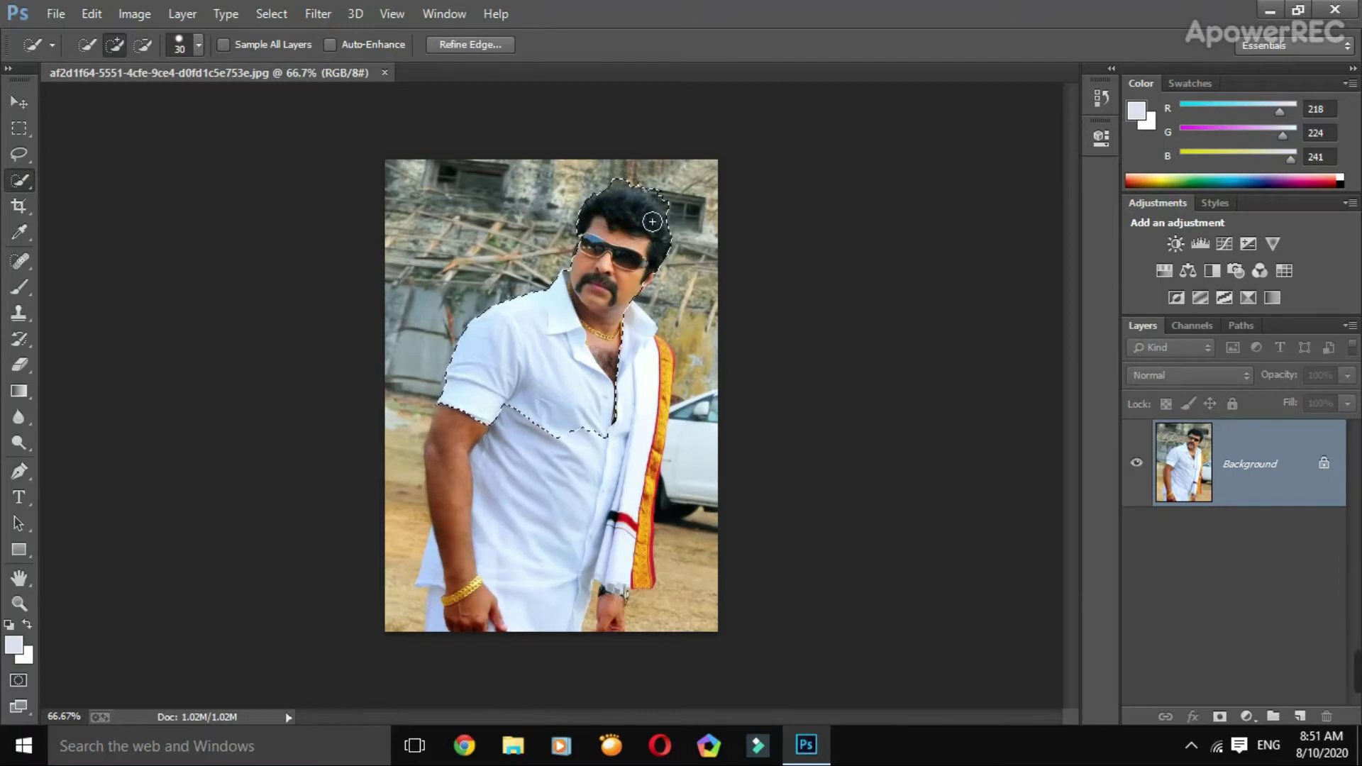
mouse_move(602, 333)
left_mouse_down()
mouse_move(612, 323)
mouse_move(652, 361)
left_mouse_up()
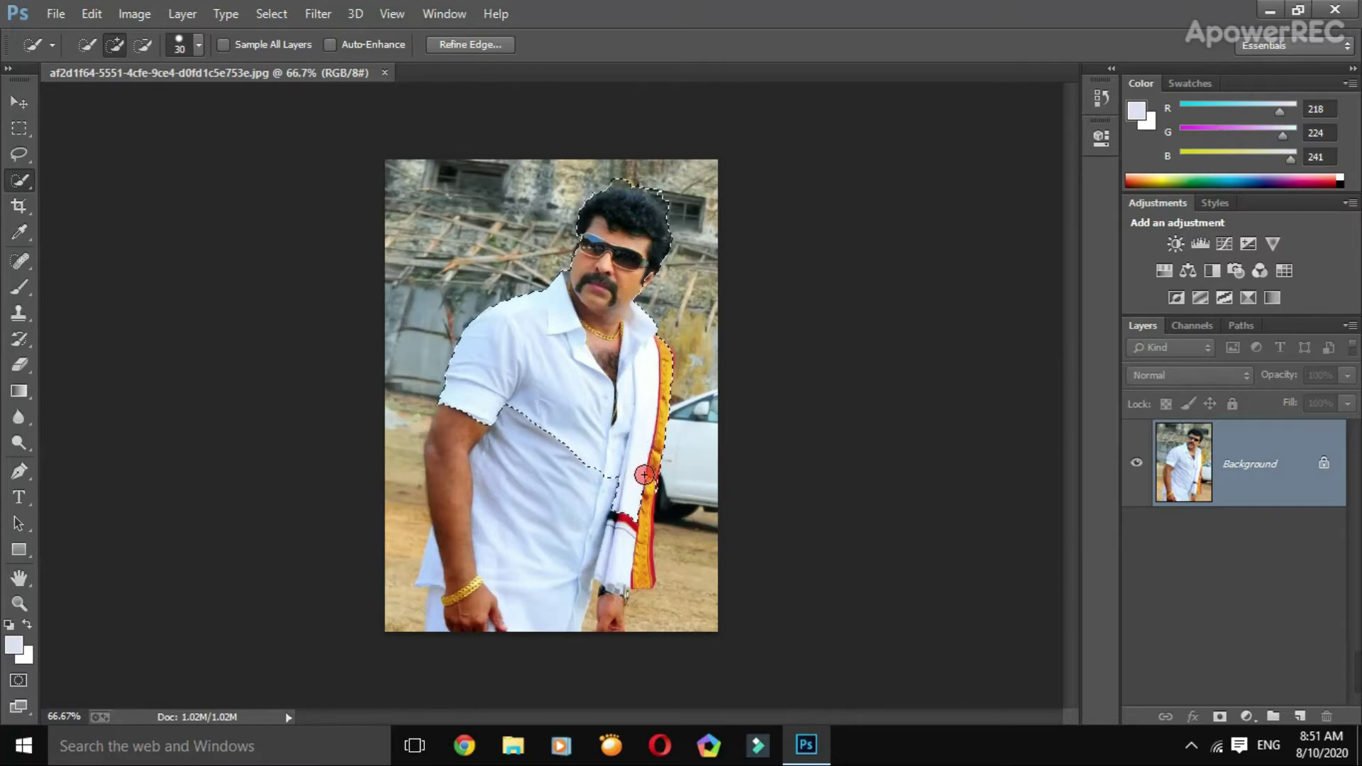
mouse_move(631, 503)
left_mouse_down()
mouse_move(644, 540)
mouse_move(607, 601)
left_mouse_up()
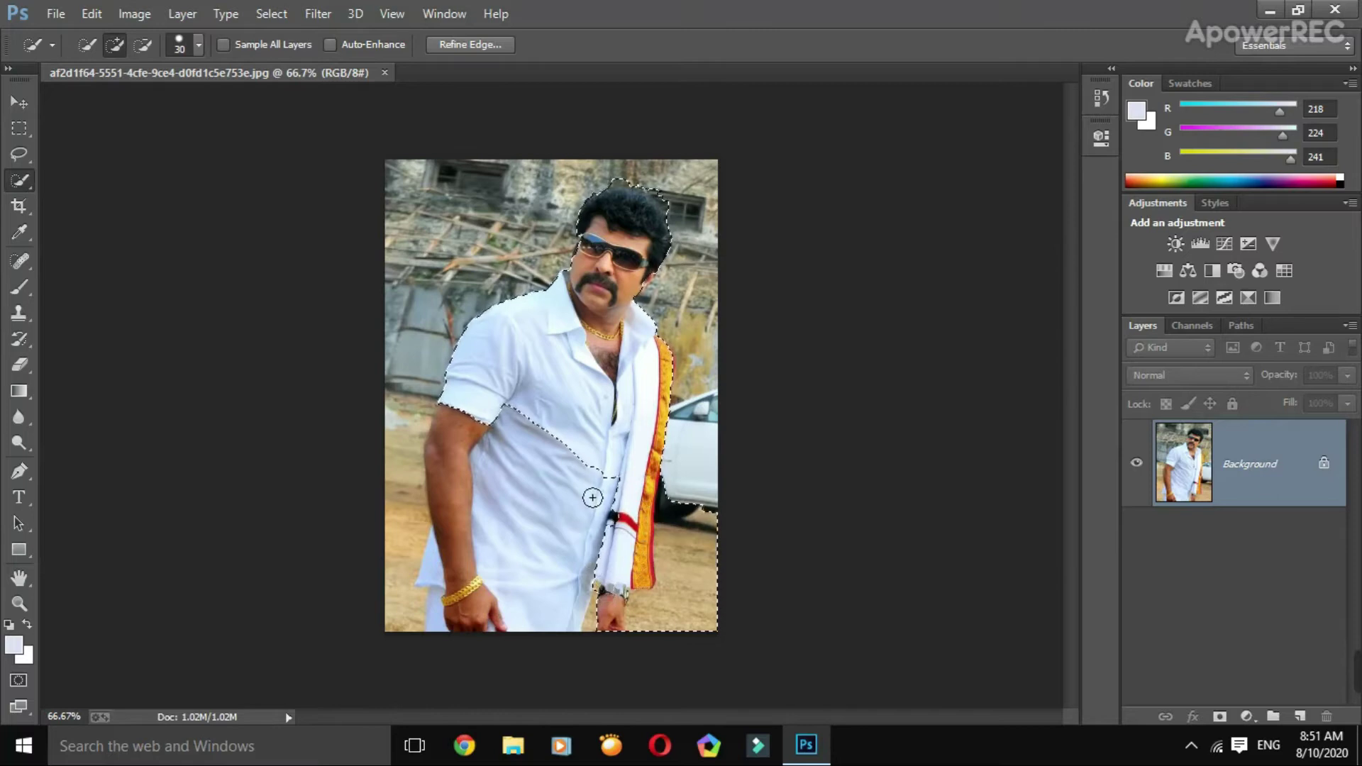
left_click_drag(580, 442, 522, 572)
mouse_move(529, 461)
left_mouse_down()
mouse_move(481, 453)
mouse_move(472, 417)
left_mouse_up()
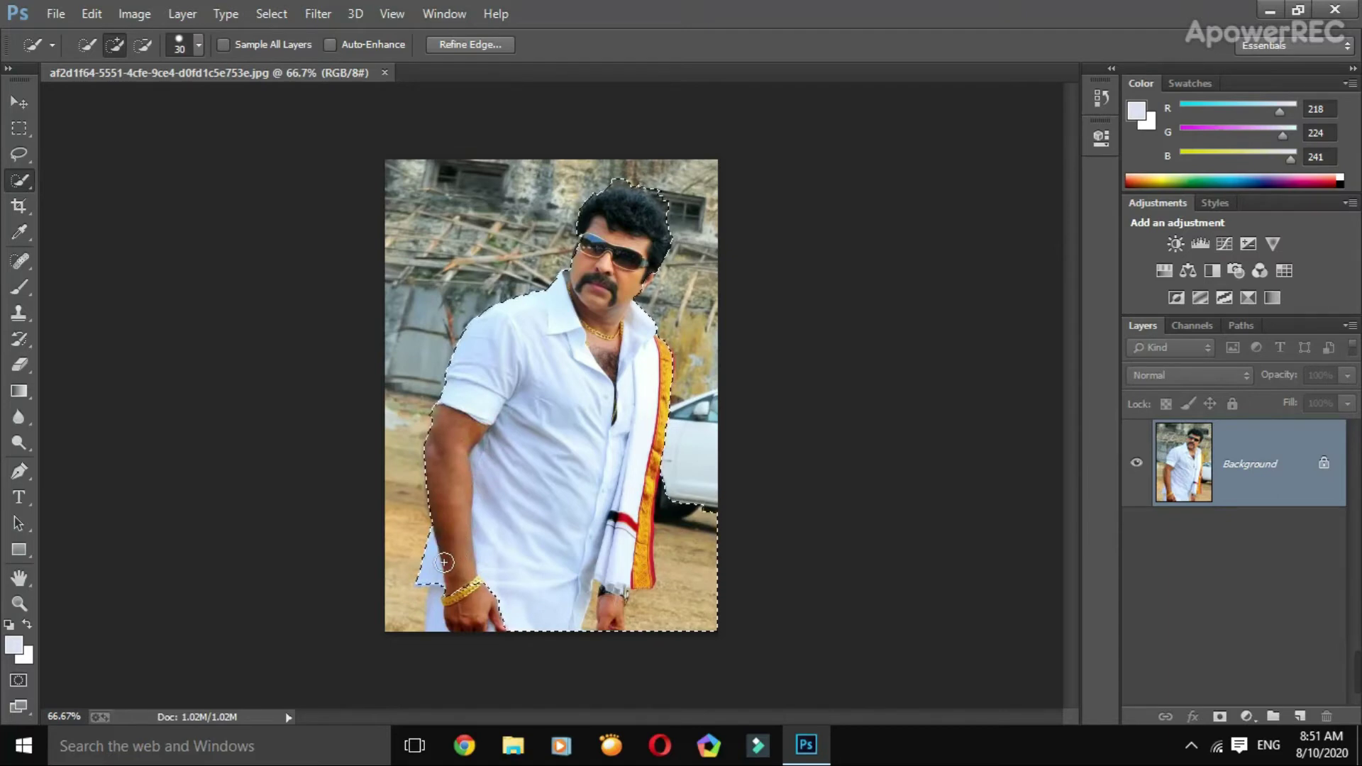
mouse_move(448, 575)
left_mouse_down()
mouse_move(445, 591)
mouse_move(472, 616)
left_mouse_up()
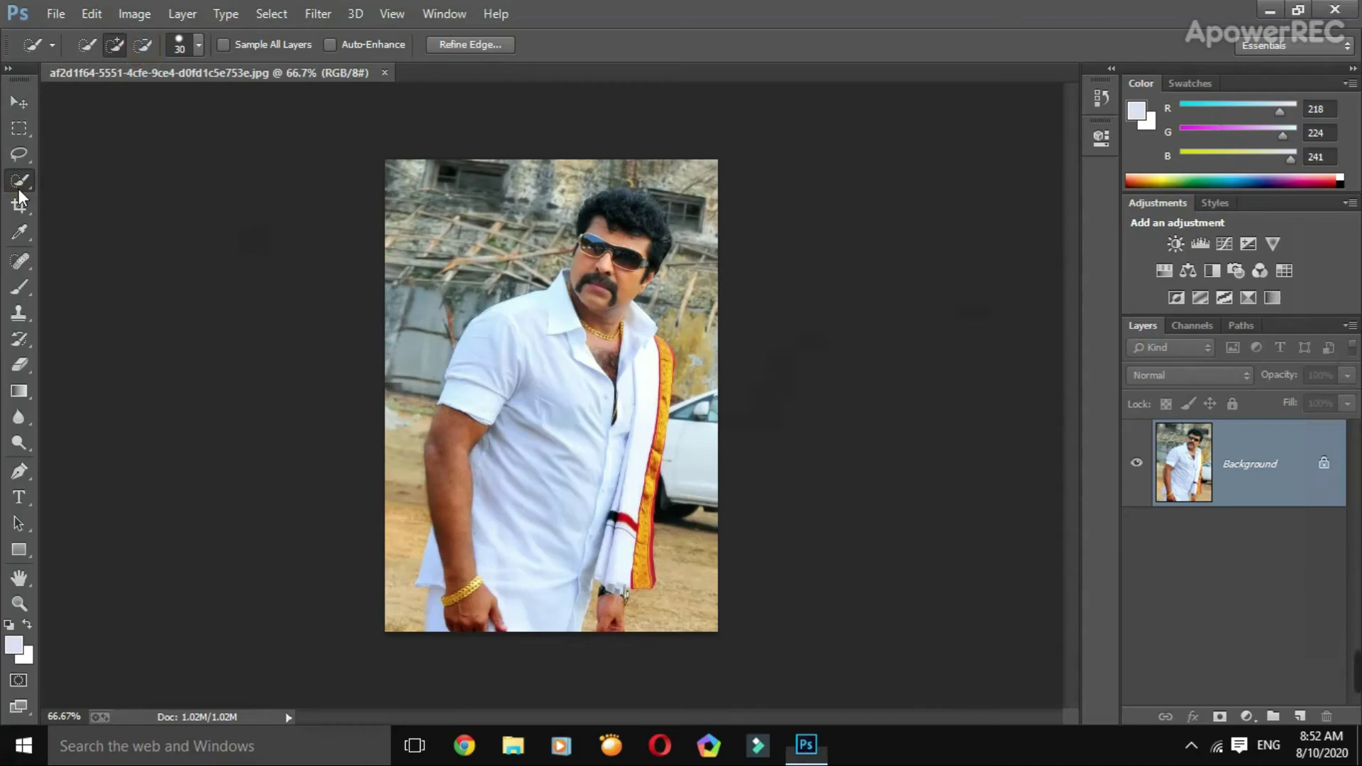
left_click_drag(553, 341, 587, 430)
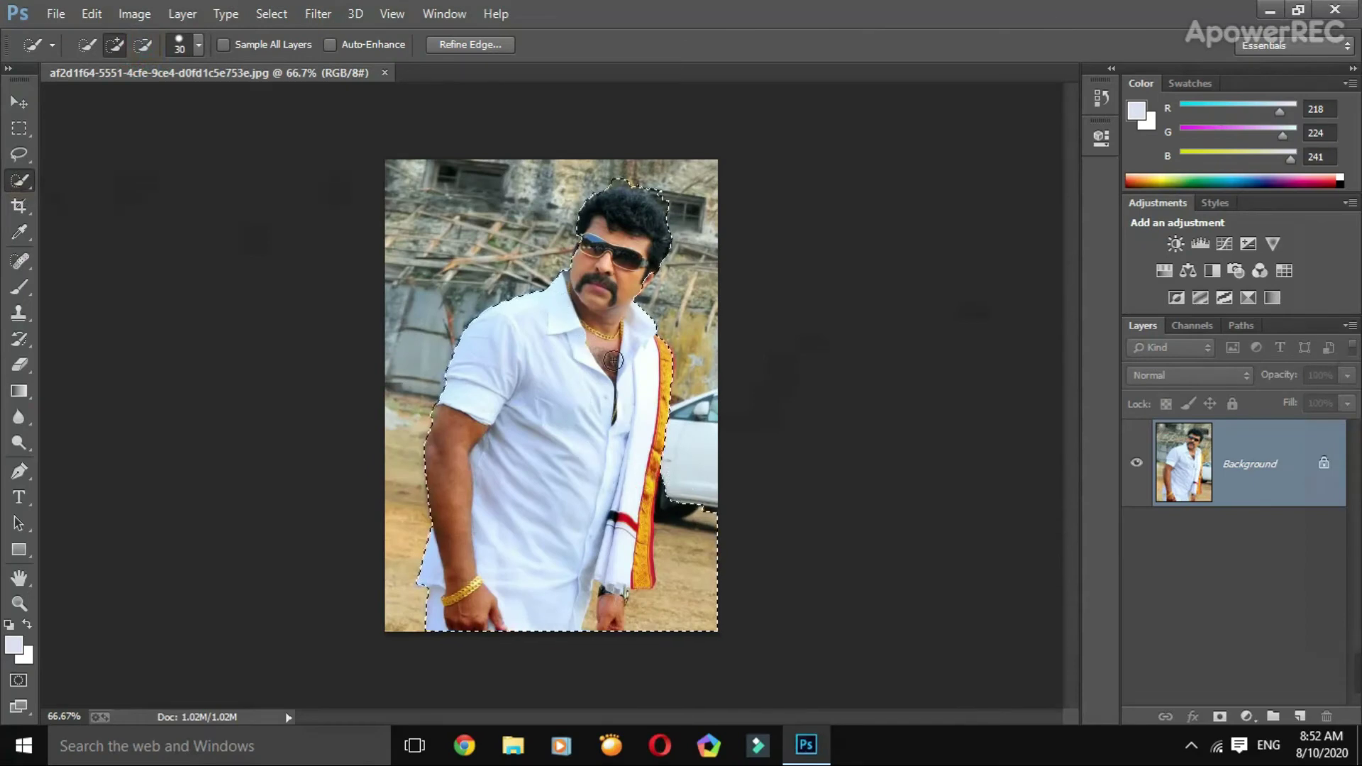
Step: Subtract the car and ground beside the scarf from the man's selection
left_click(143, 45)
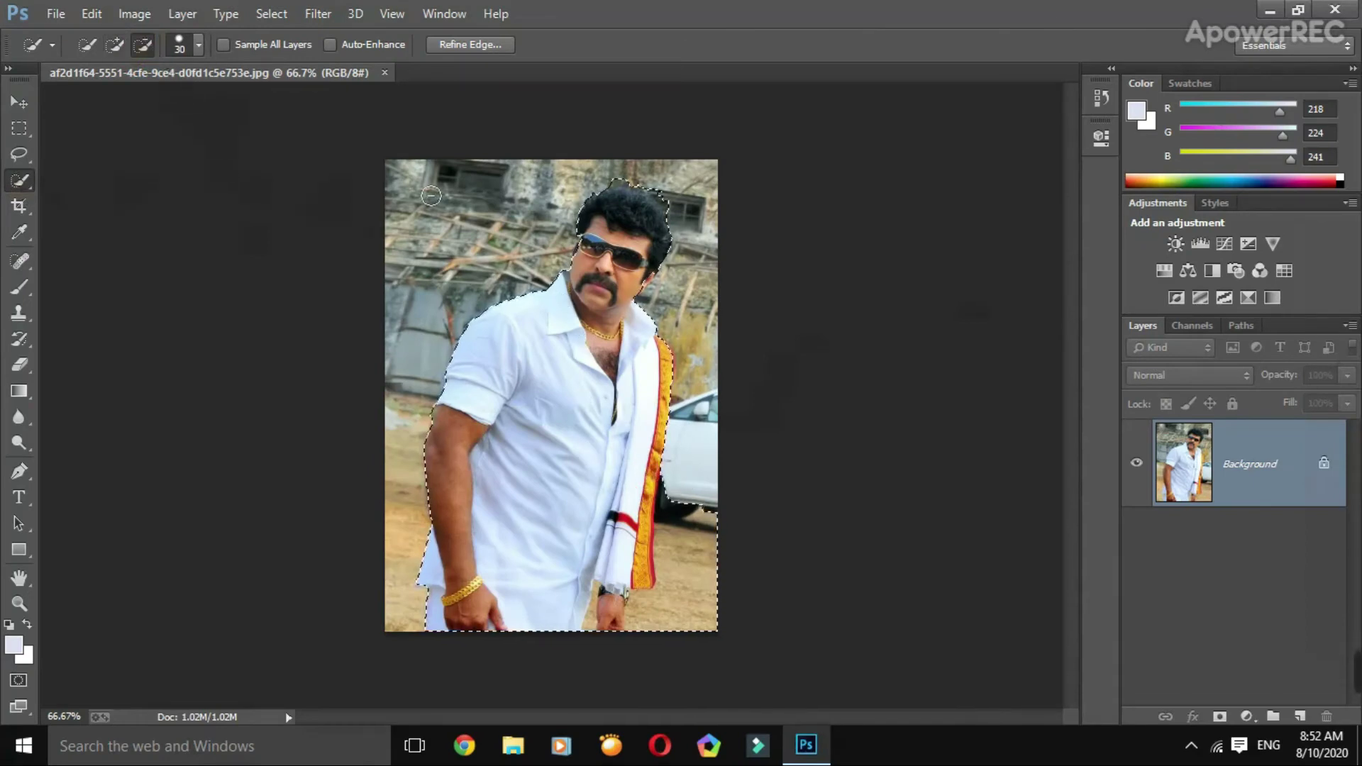
left_click_drag(709, 499, 689, 545)
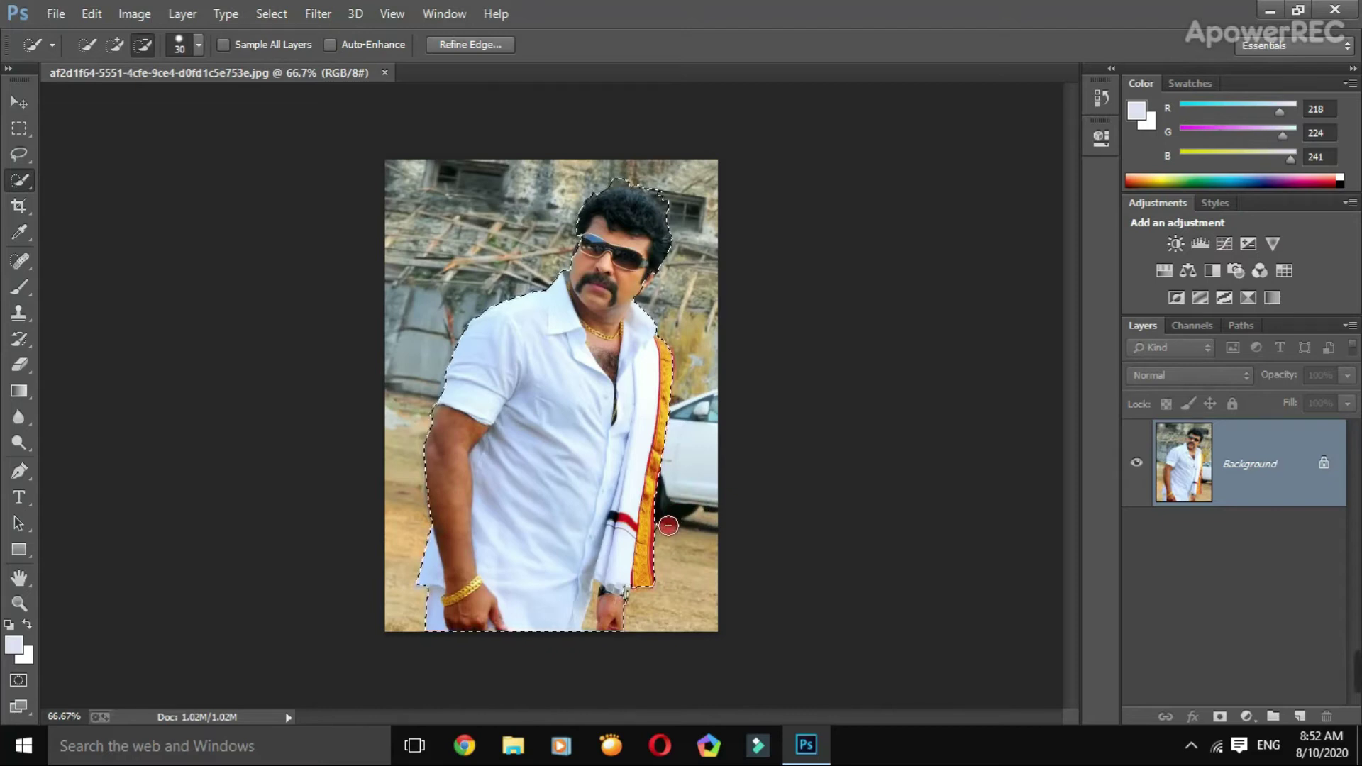
left_click_drag(665, 531, 713, 490)
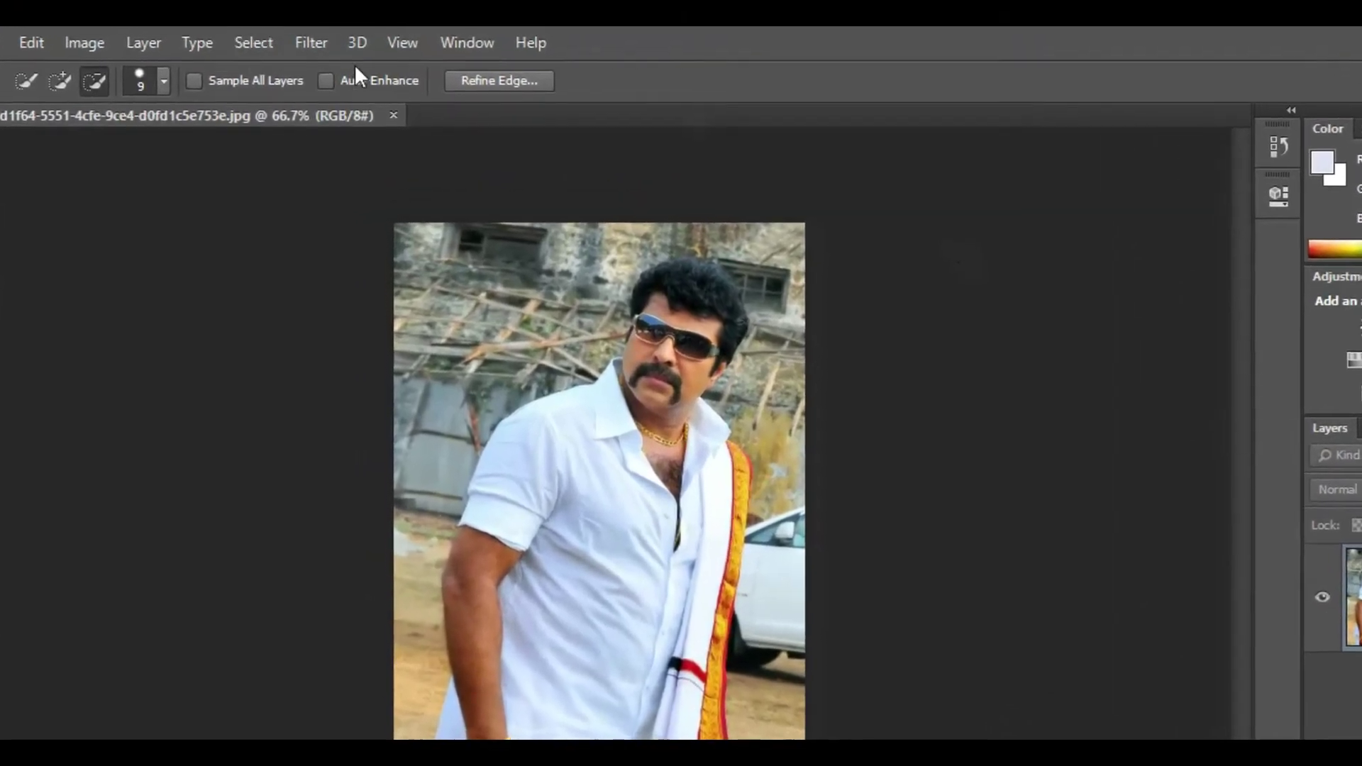
left_click(464, 85)
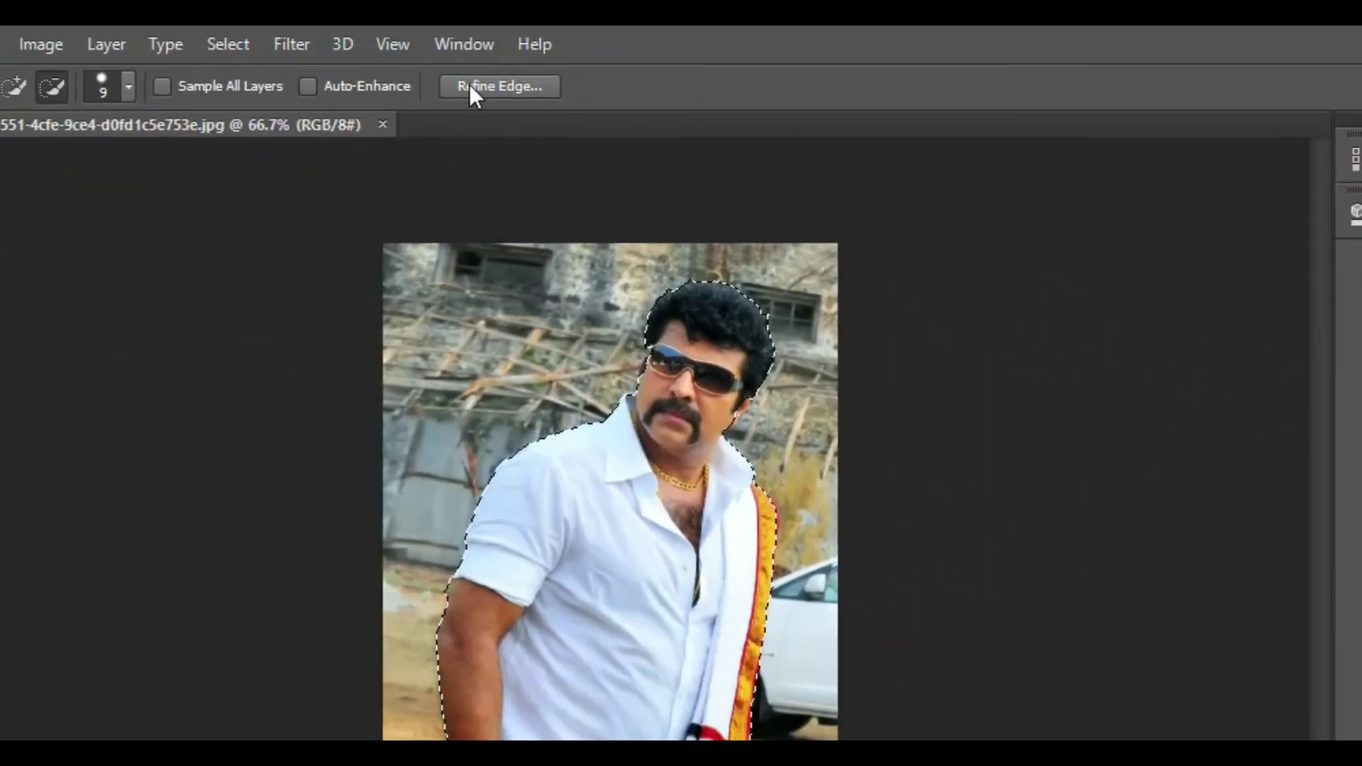
Step: Refine the selection edge with Smooth 61, Feather 3.6 px and Contrast 11%, outputting Layer 1
left_click(470, 85)
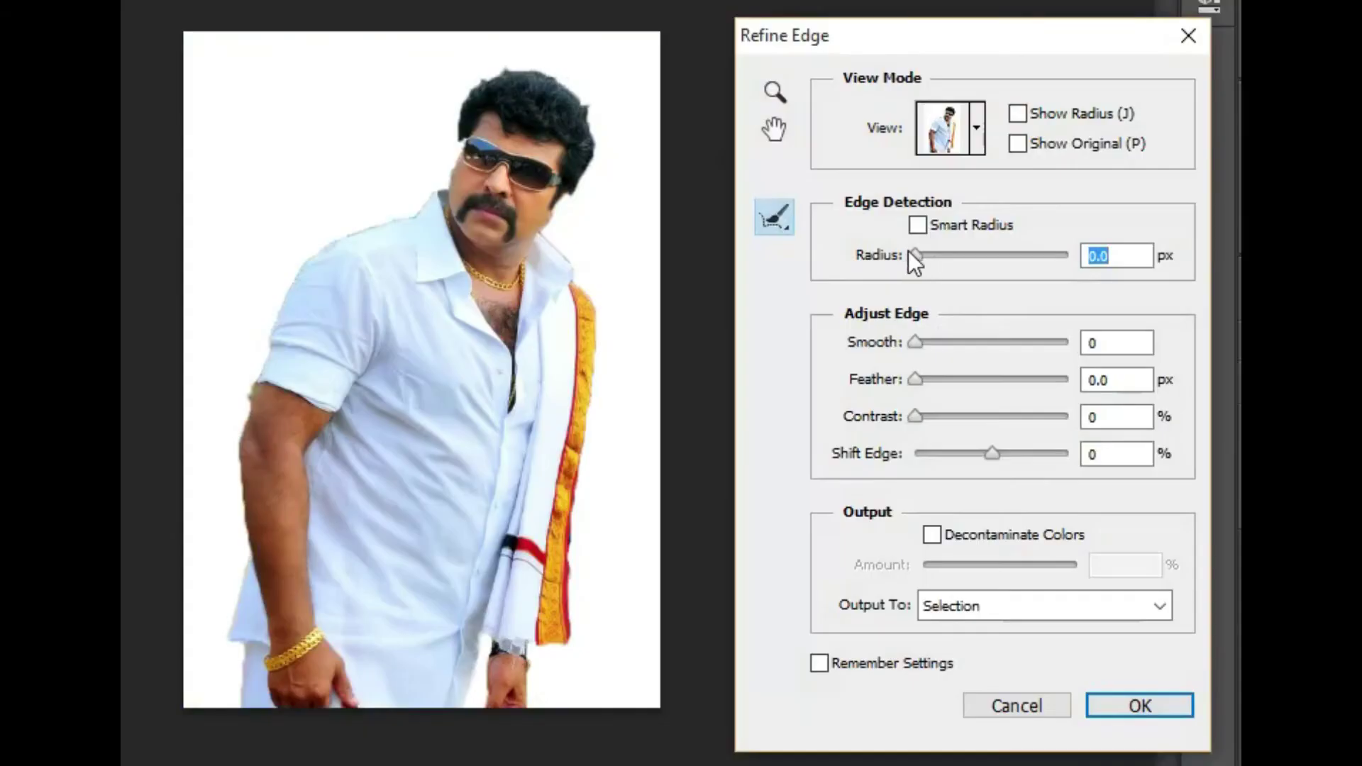
mouse_move(909, 254)
left_mouse_down()
mouse_move(1027, 261)
mouse_move(922, 261)
left_mouse_up()
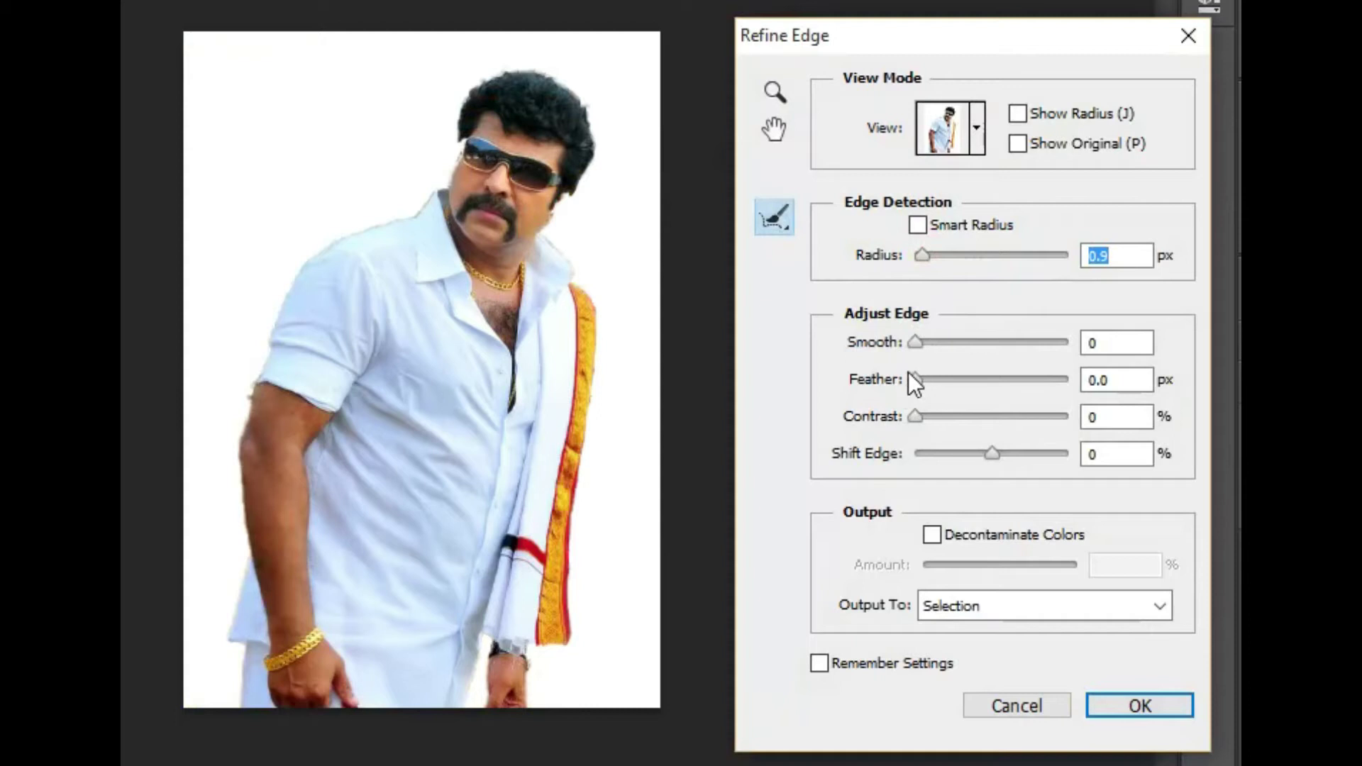
left_click_drag(911, 341, 1008, 344)
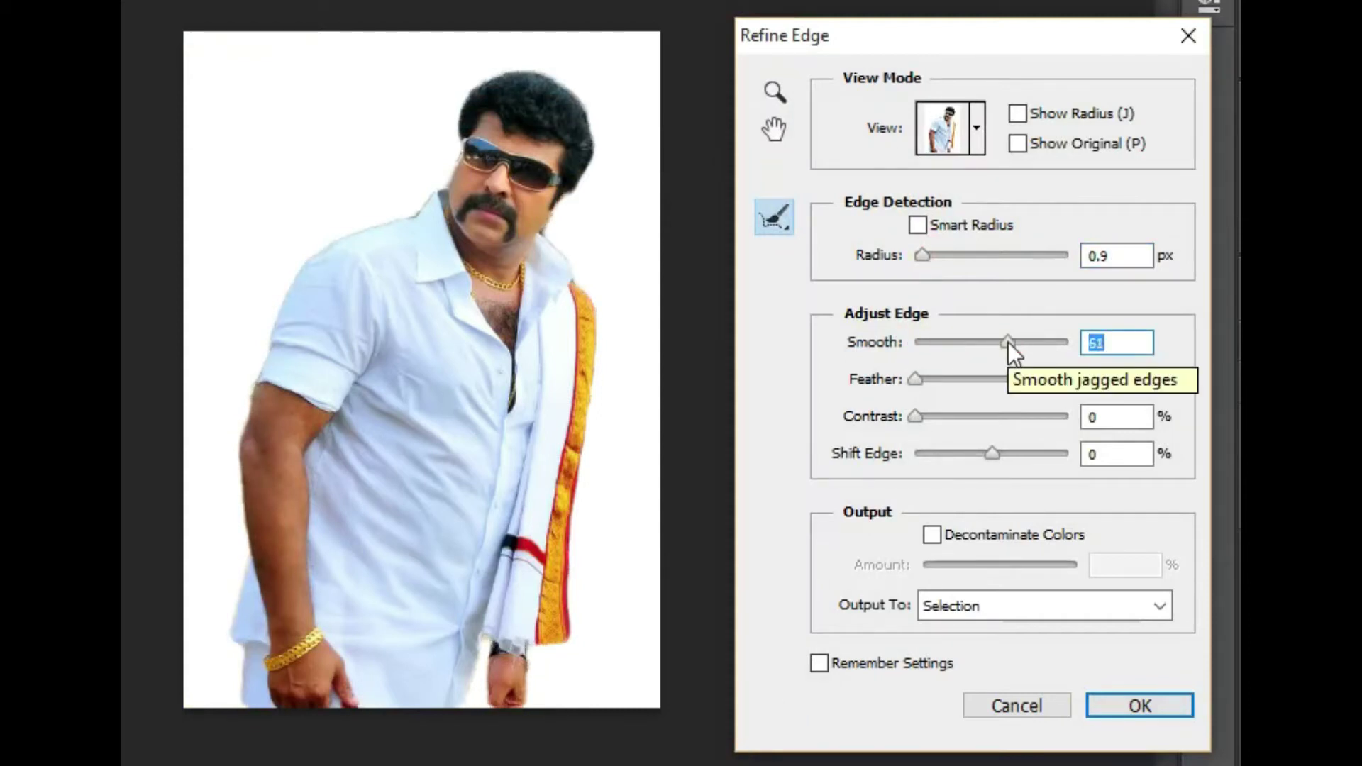
left_click(932, 376)
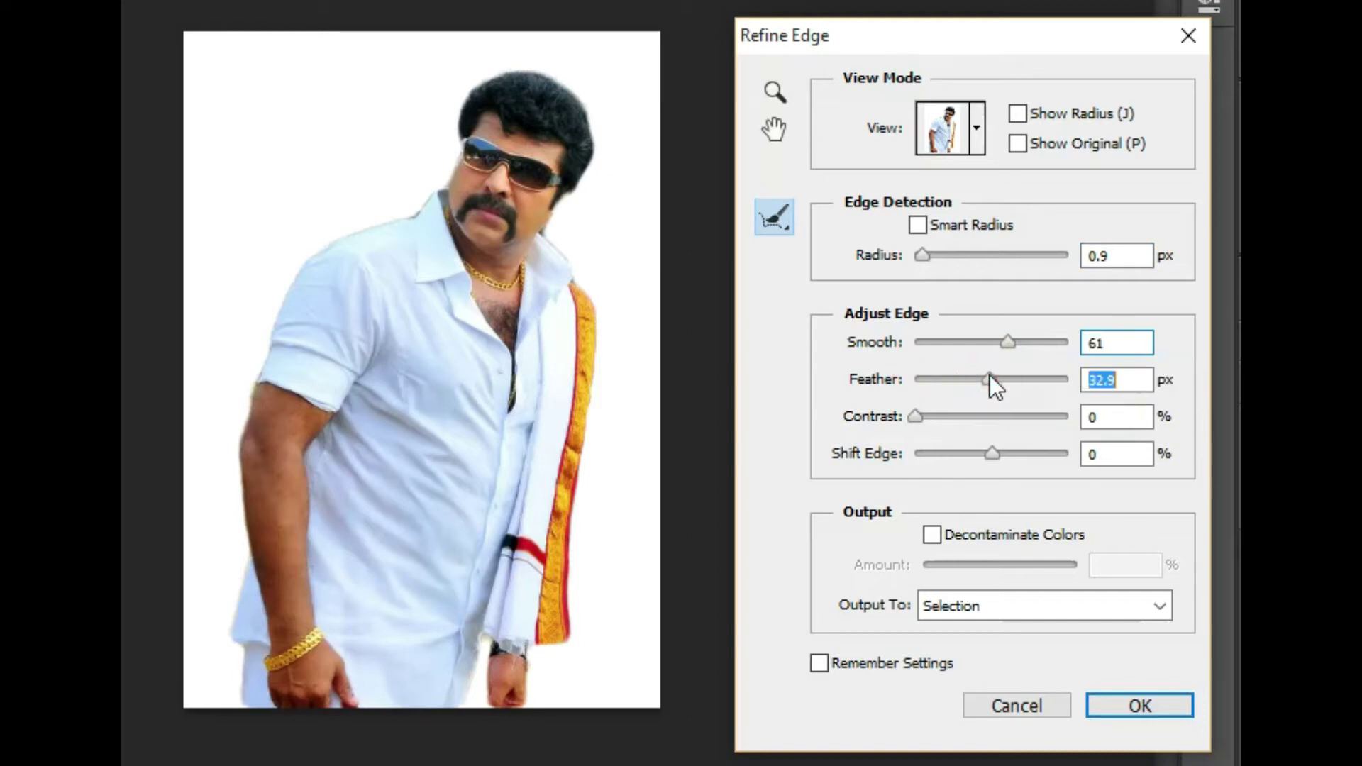
mouse_move(989, 375)
left_mouse_down()
mouse_move(905, 383)
mouse_move(945, 379)
left_mouse_up()
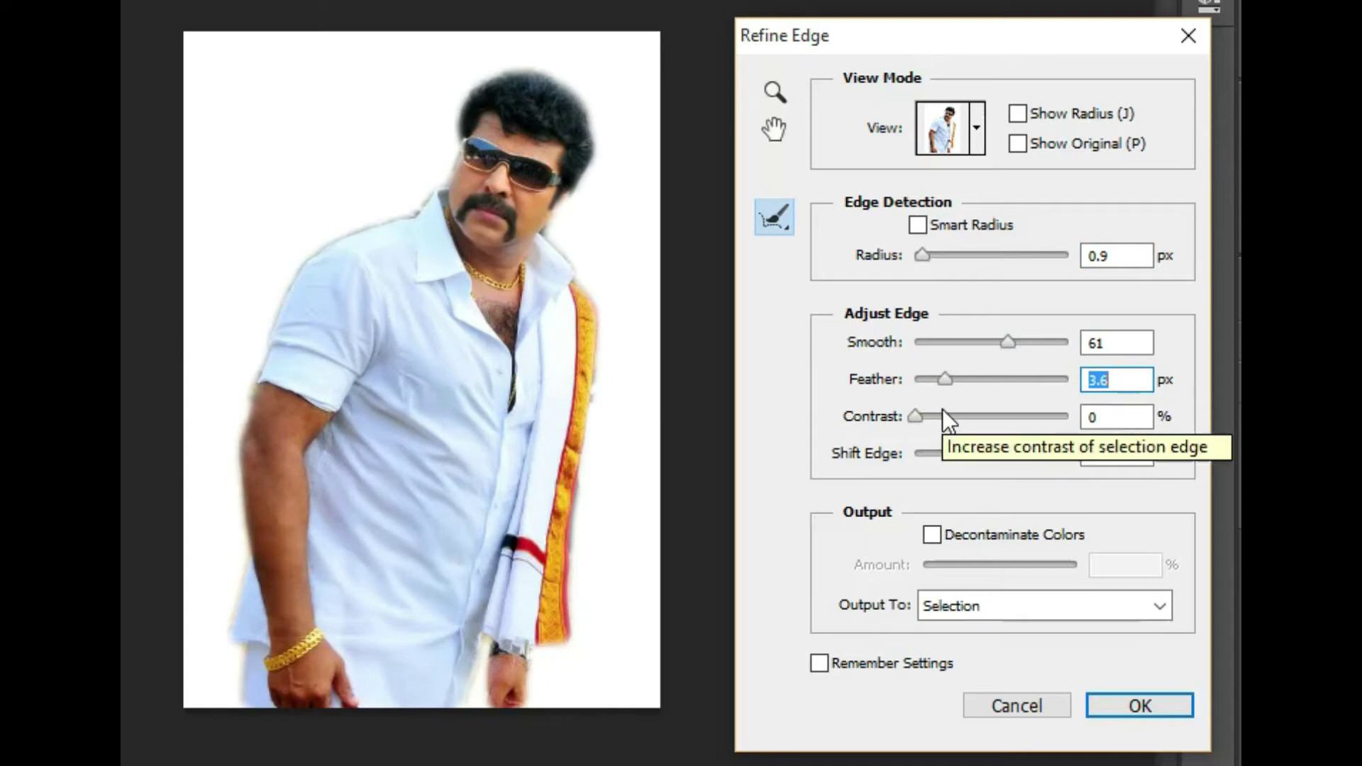
mouse_move(918, 410)
left_mouse_down()
mouse_move(1003, 412)
mouse_move(934, 411)
left_mouse_up()
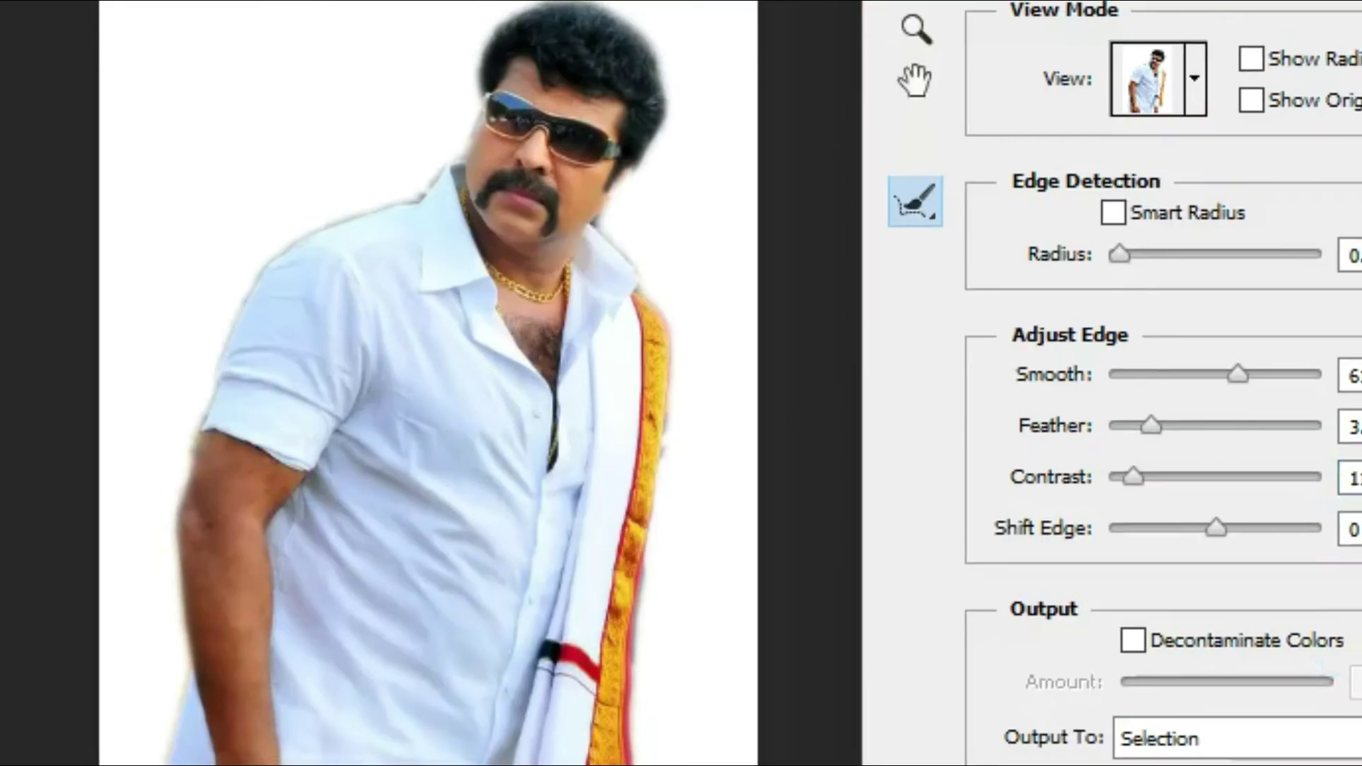
left_click(1177, 709)
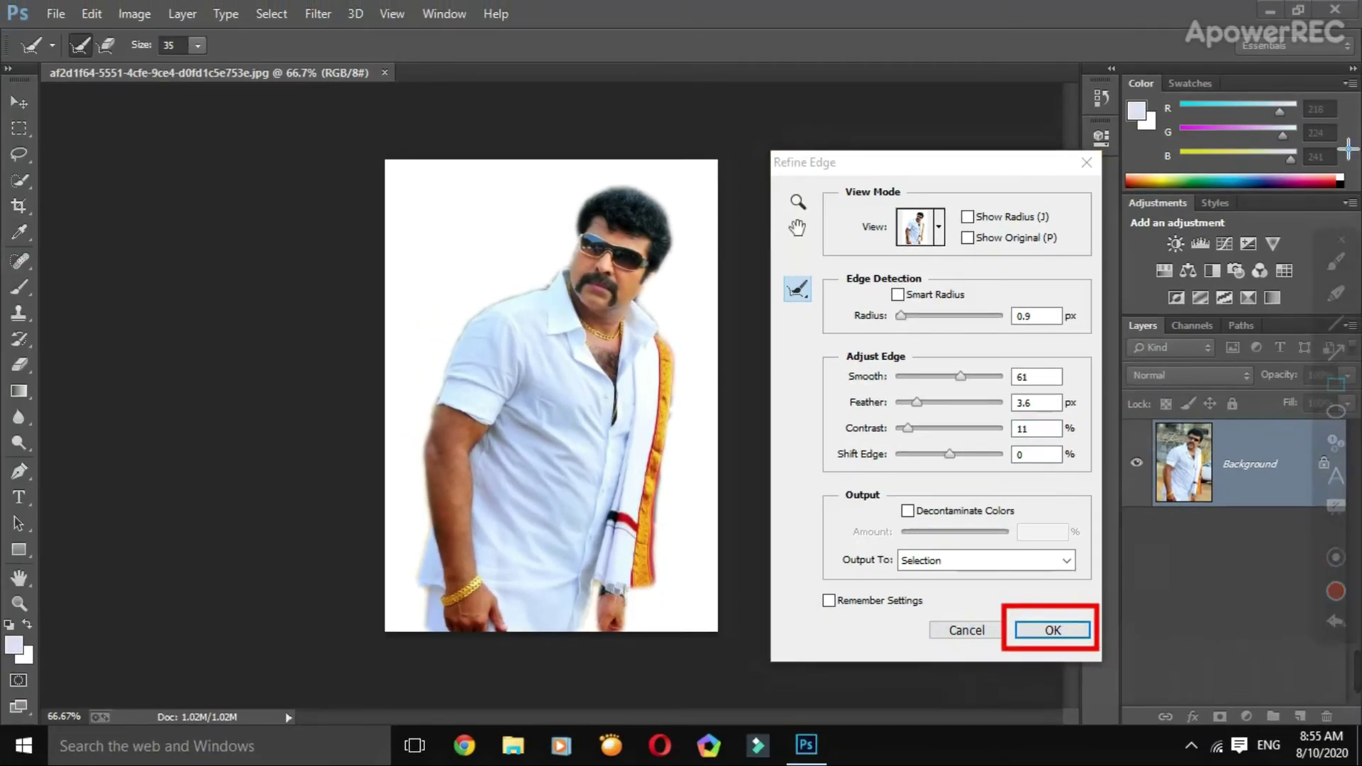
left_click(1339, 241)
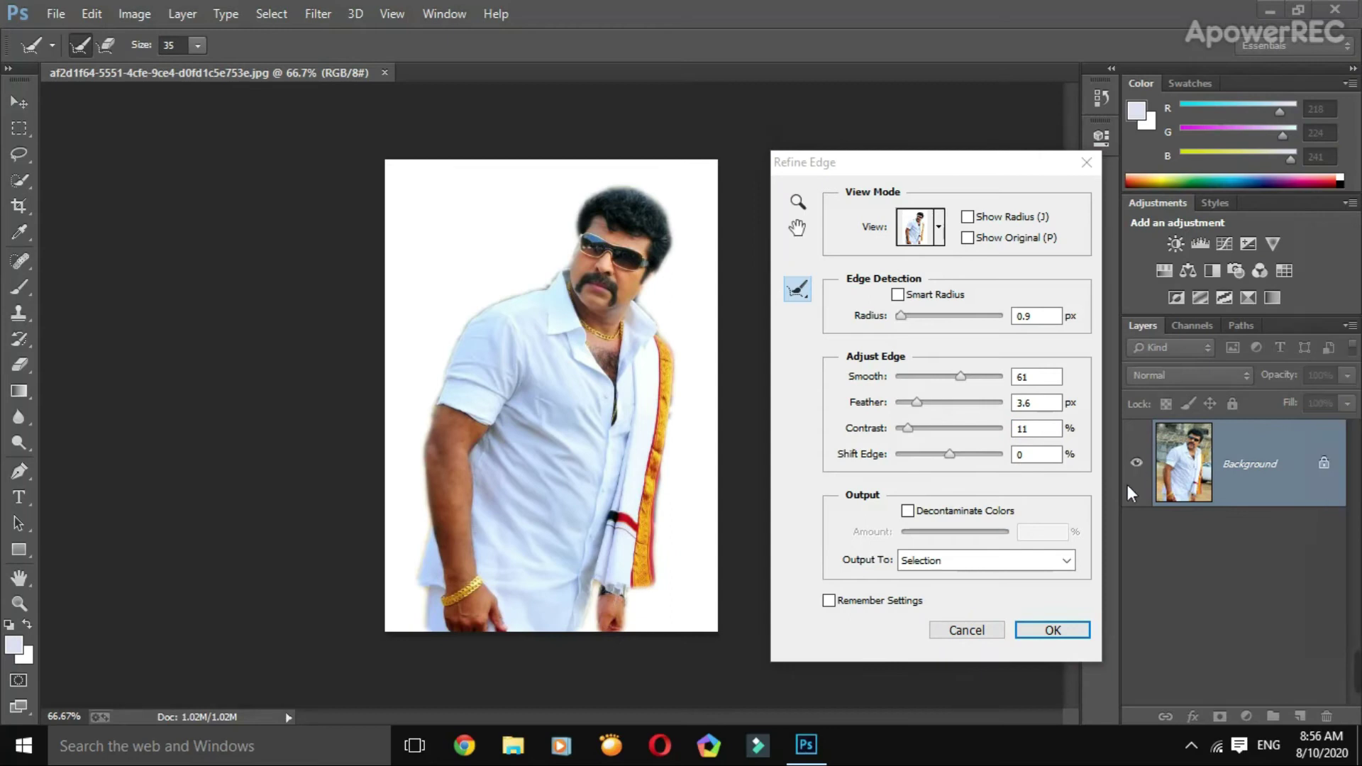
left_click(1057, 631)
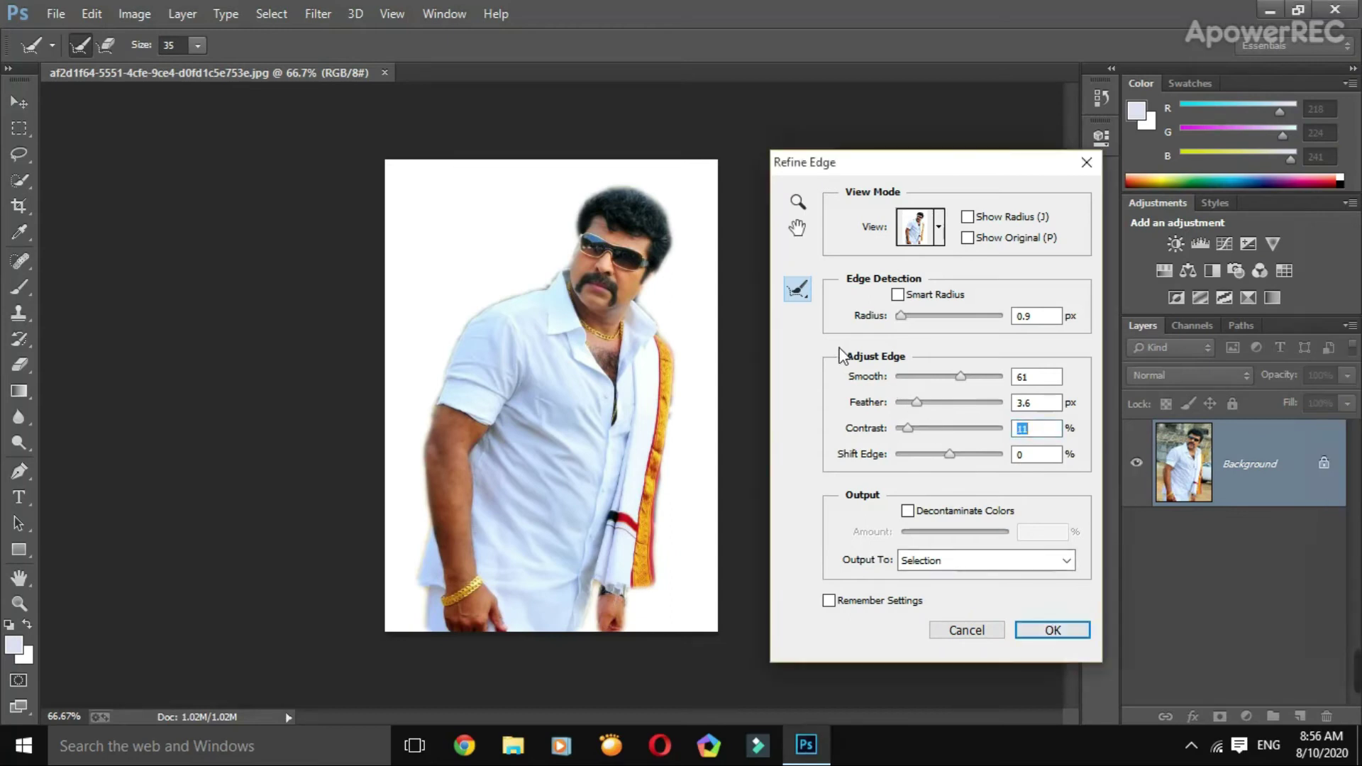
left_click(1041, 632)
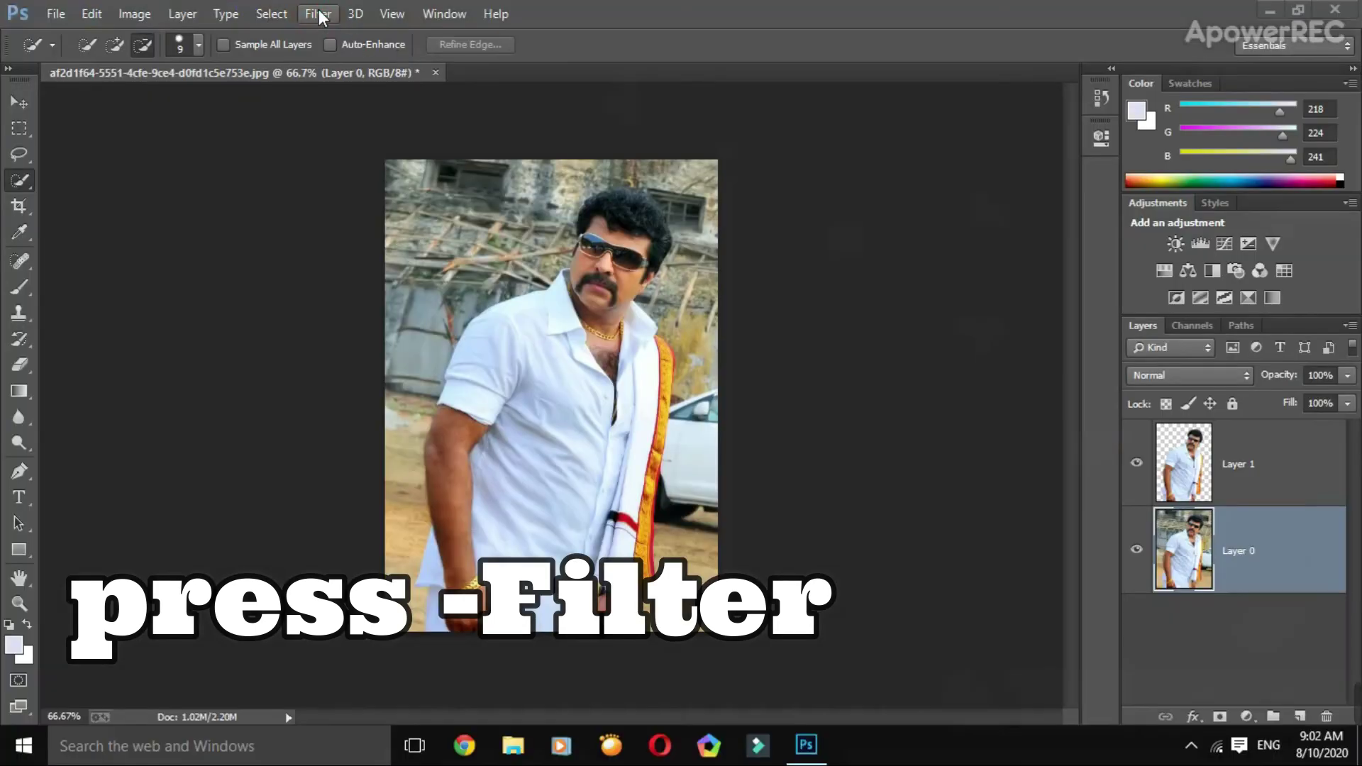
Step: Apply Filter > Blur > Tilt-Shift to Layer 0, previewing the default 5 px blur
left_click(318, 13)
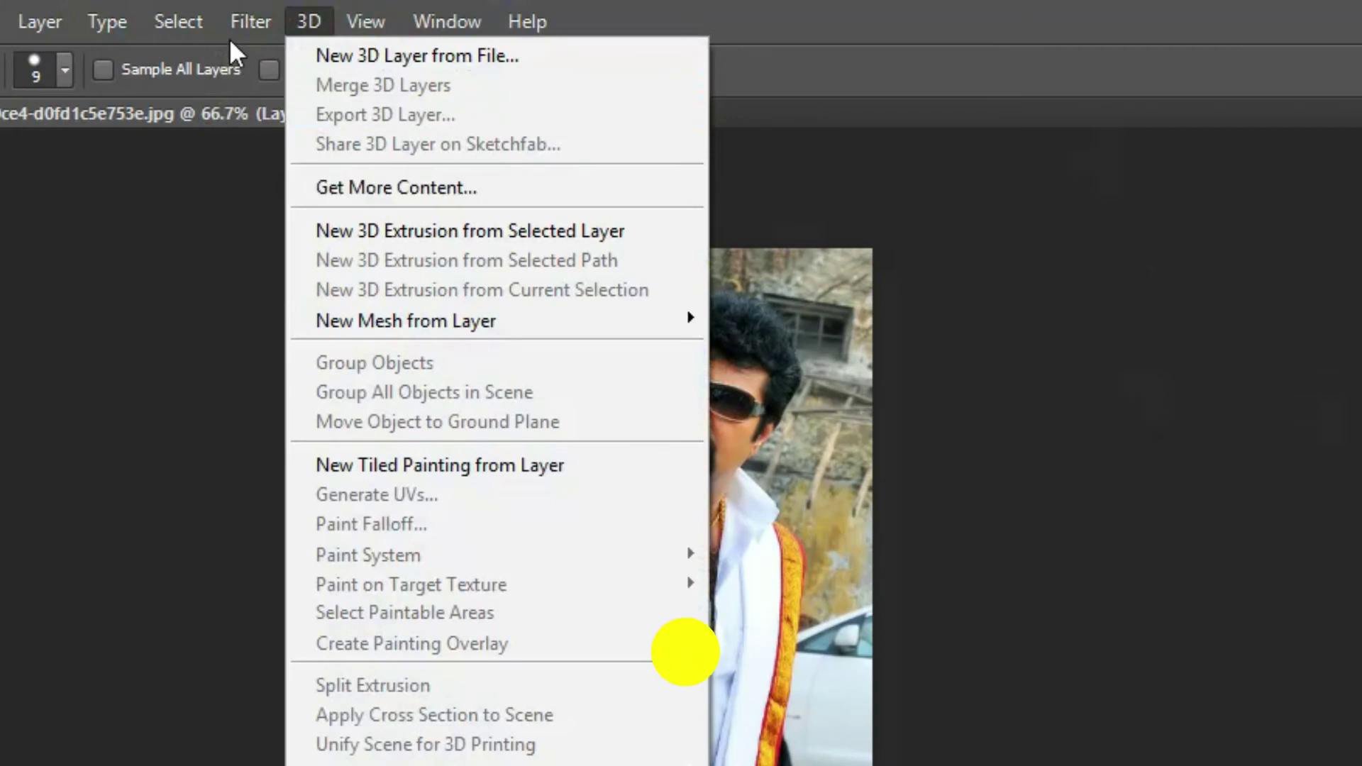
mouse_move(458, 305)
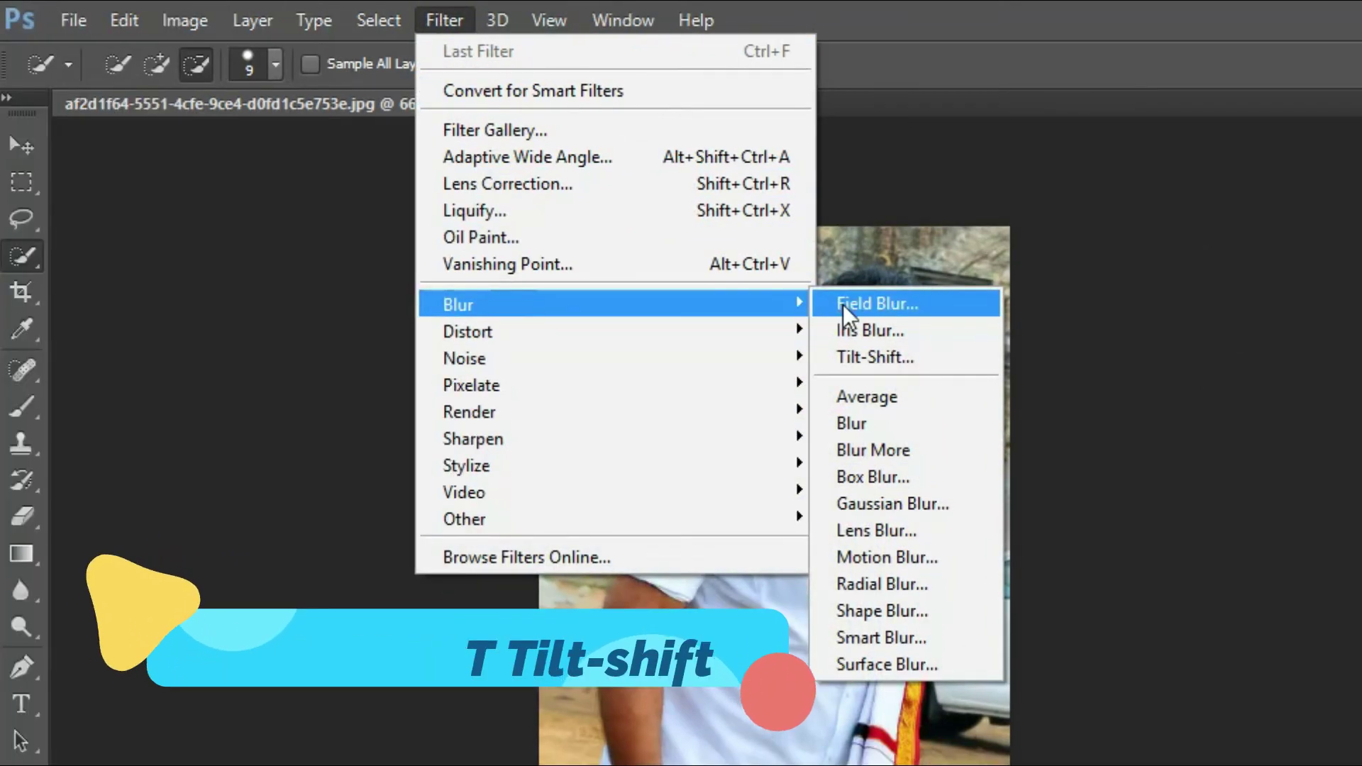
left_click(866, 356)
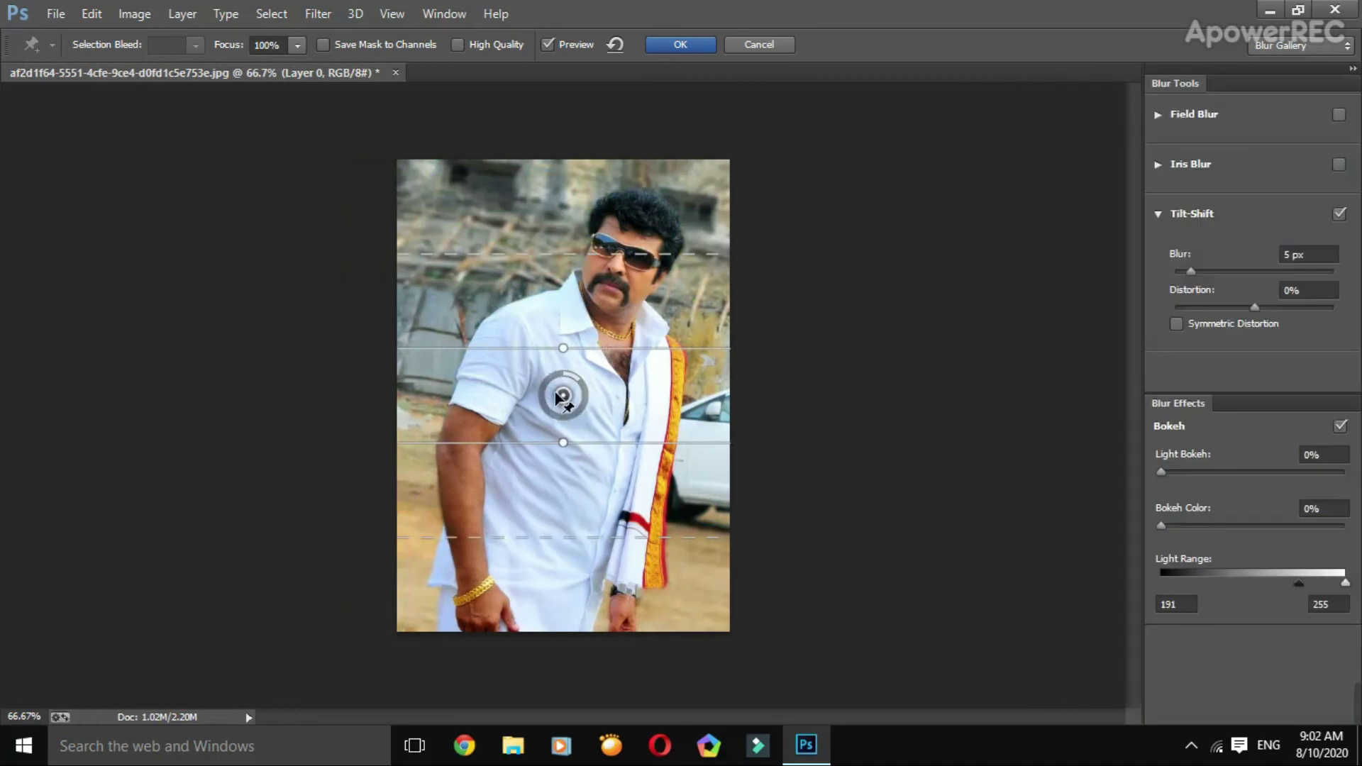
Step: Move and rotate the tilt-shift focus band off the photo's left, raising blur to 17 px
left_click(778, 203)
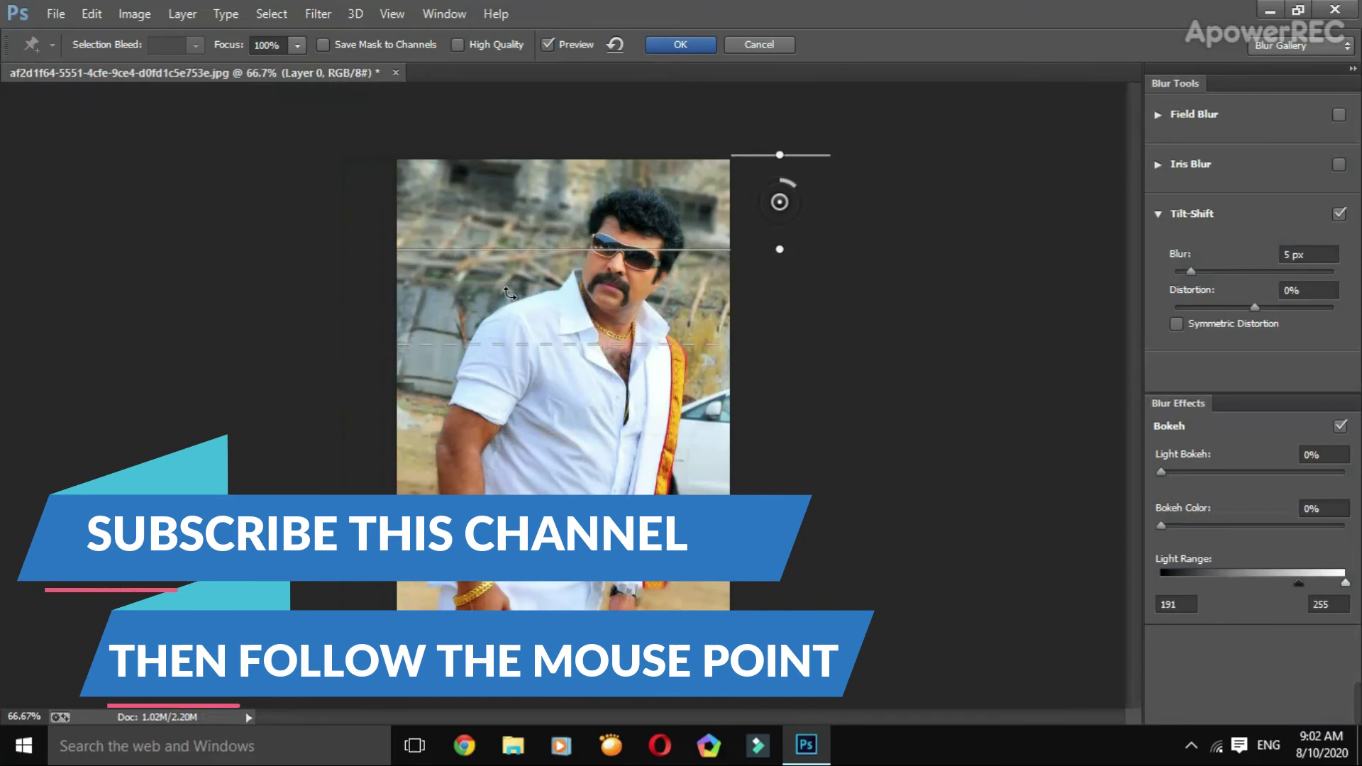
left_click_drag(510, 293, 501, 261)
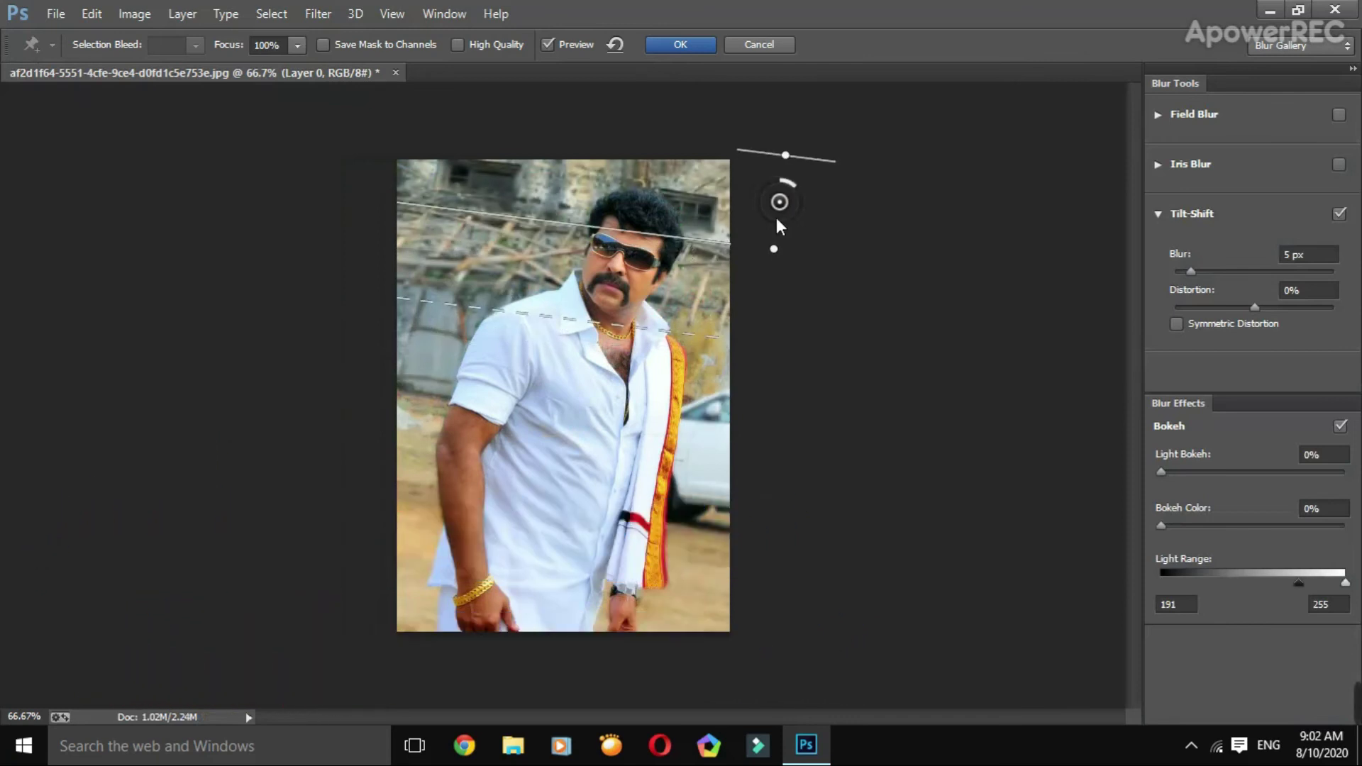
left_click_drag(785, 206, 1078, 146)
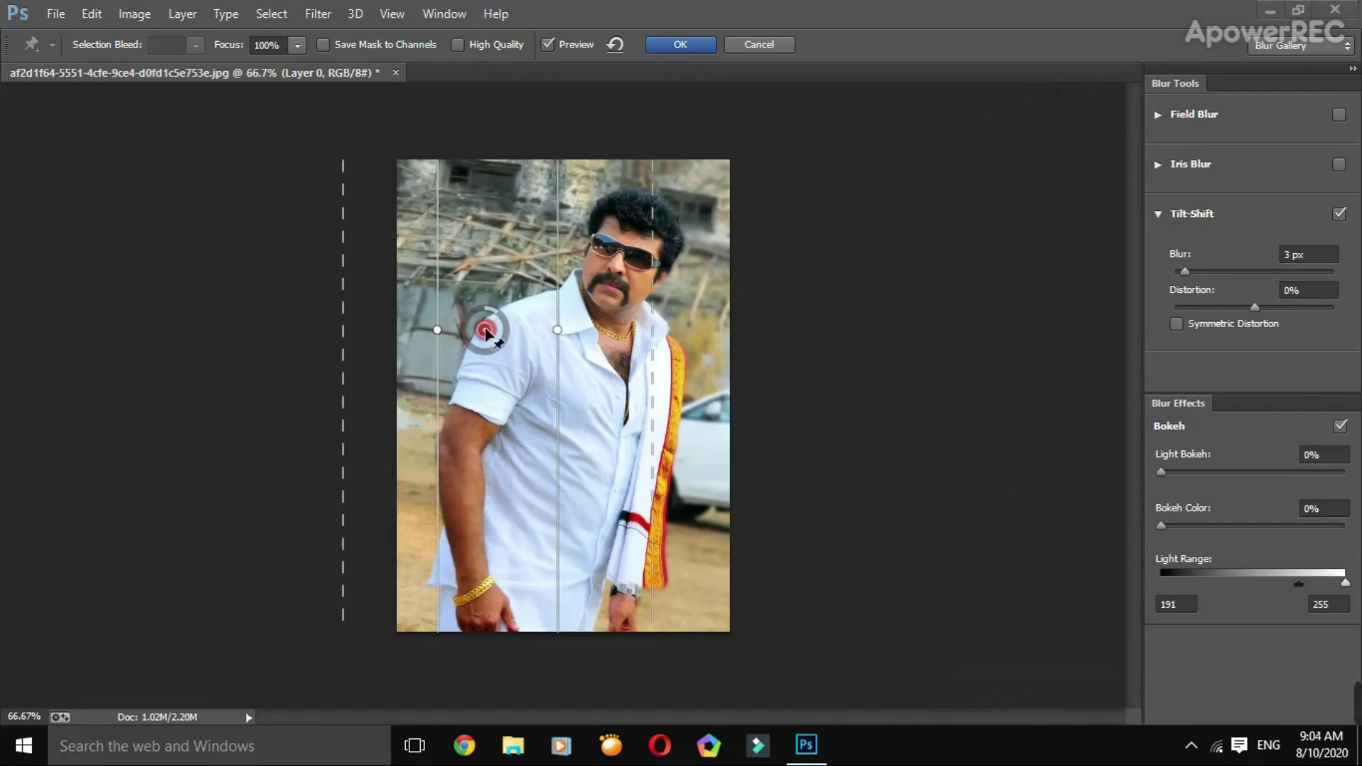
left_click(438, 336)
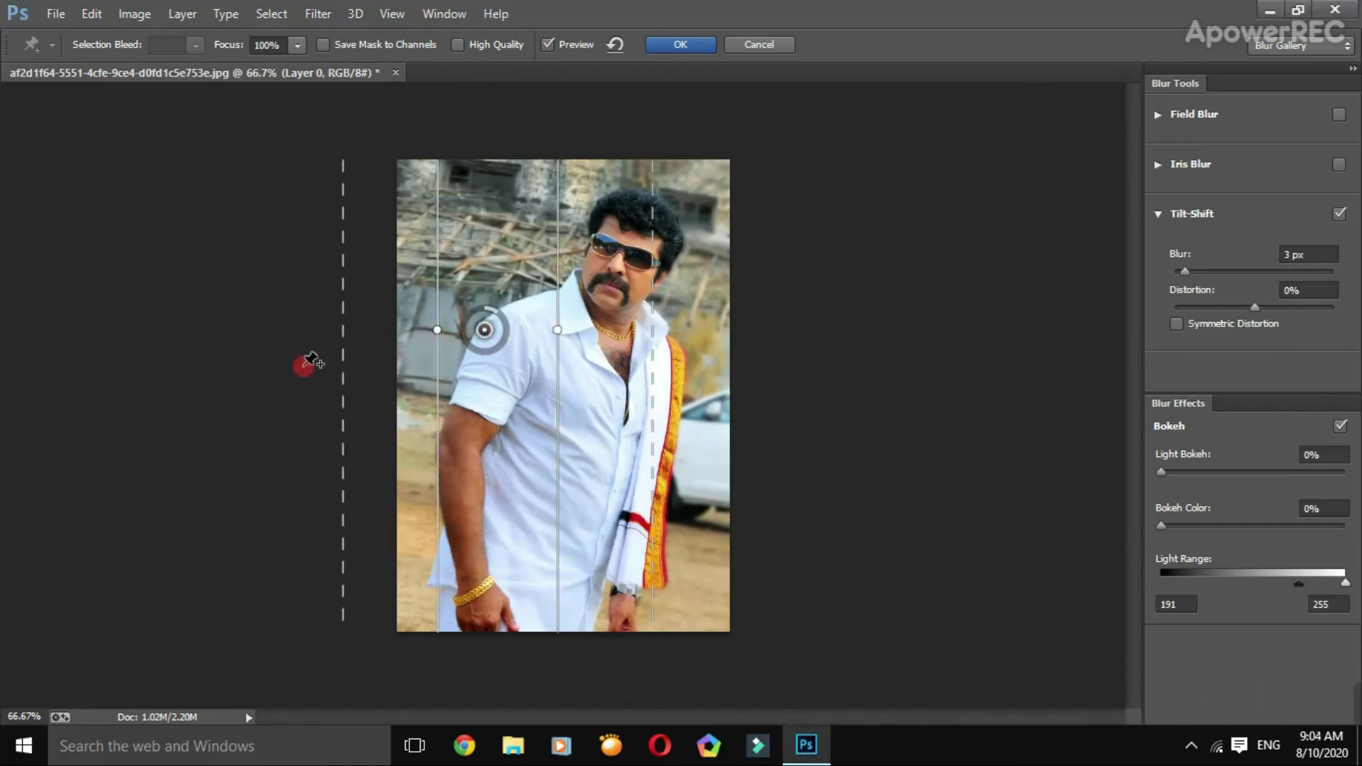
left_click_drag(483, 337, 228, 332)
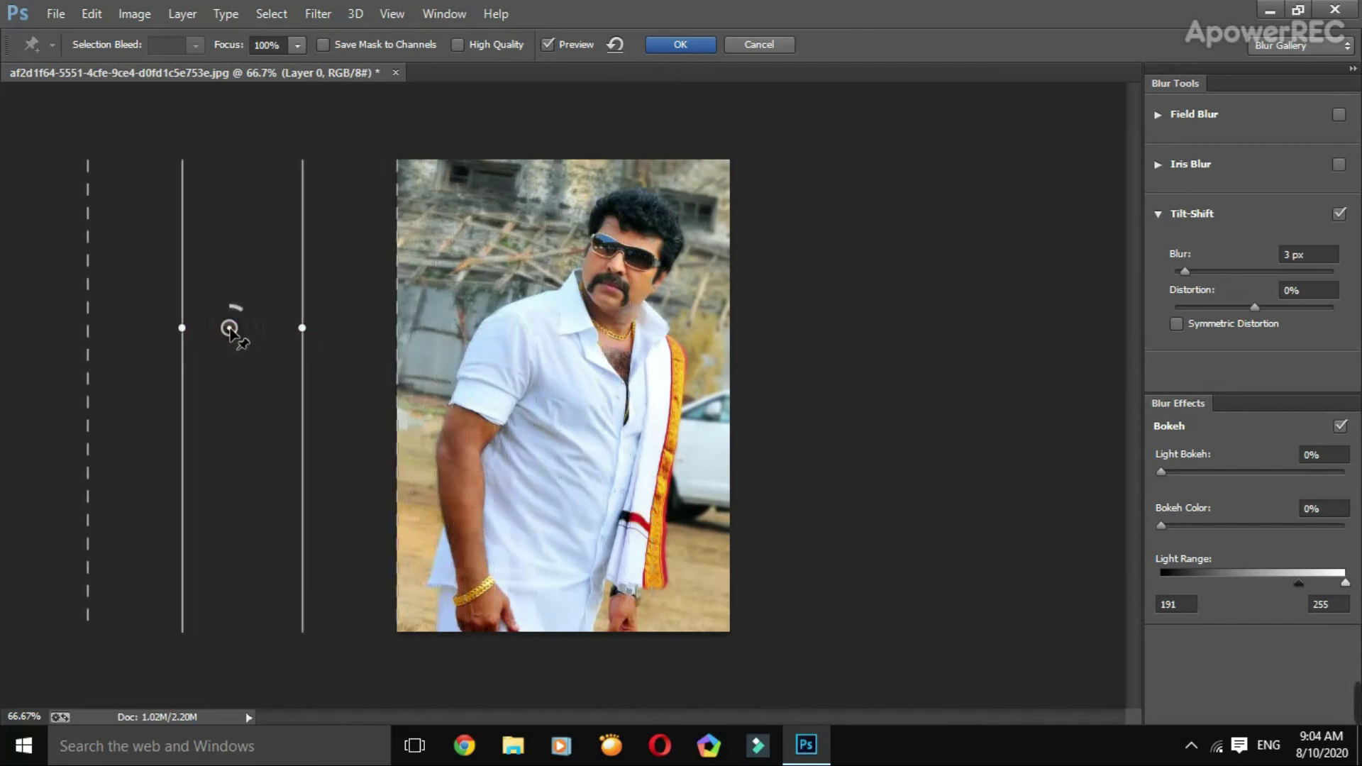
mouse_move(247, 316)
left_mouse_down()
mouse_move(224, 342)
mouse_move(198, 322)
mouse_move(218, 345)
left_mouse_up()
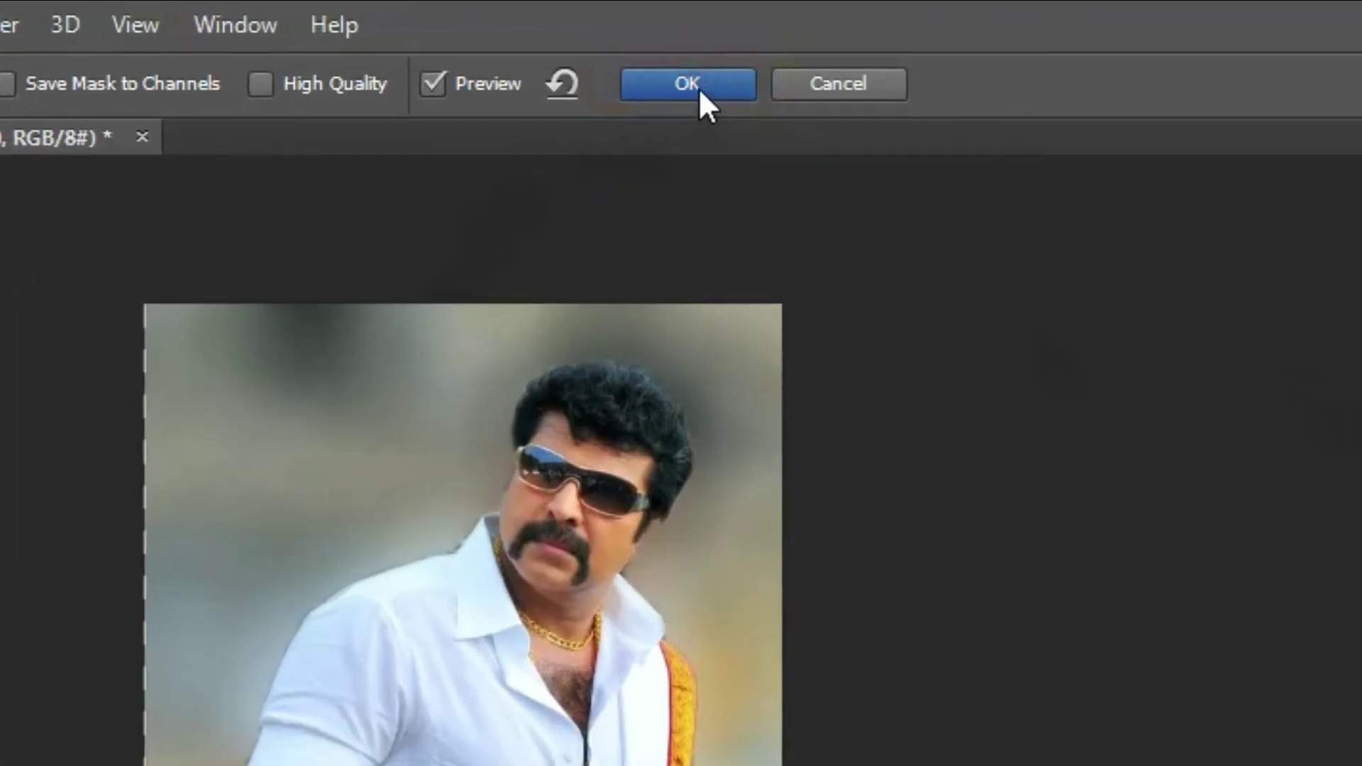
Step: Commit the tilt-shift blur so Layer 0's background softens behind the sharp man
left_click(699, 88)
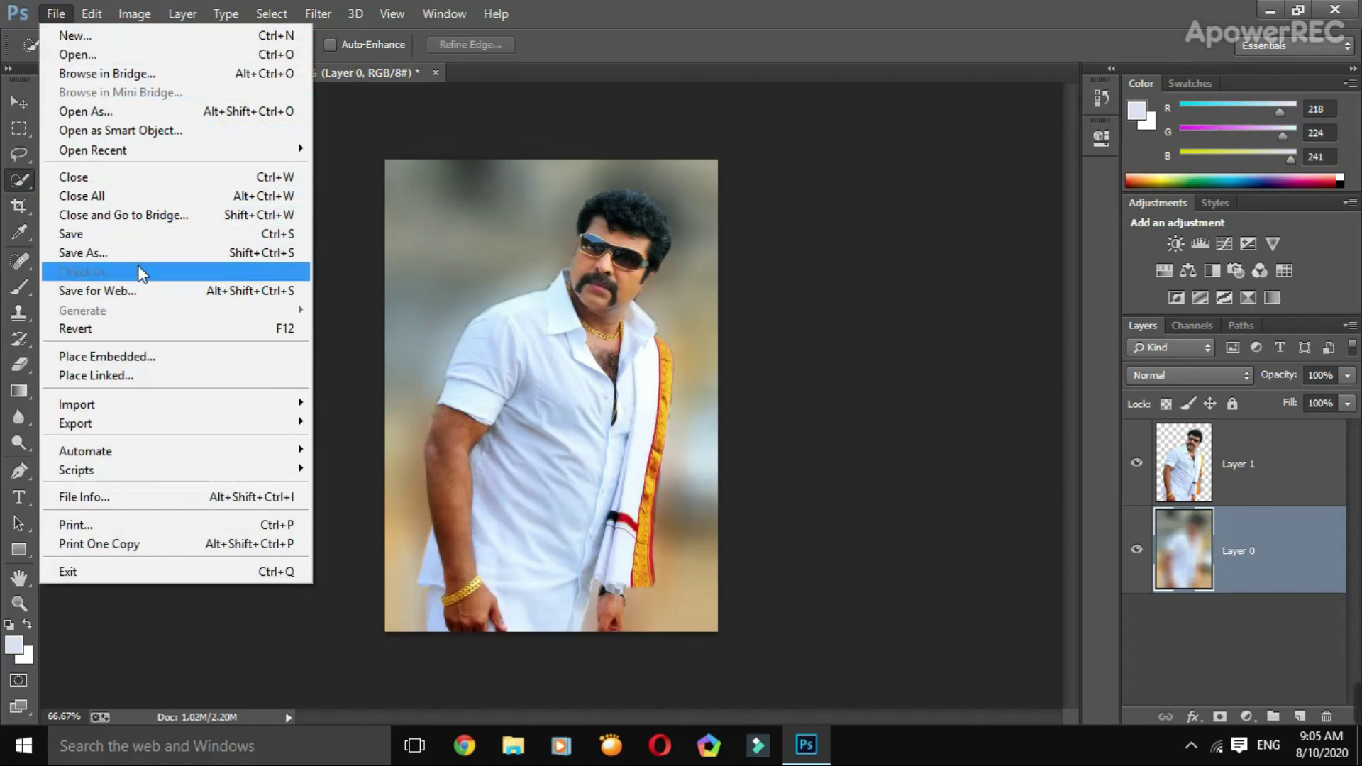
Step: Choose Save As to store the blurred-background portrait as a new file
left_click(143, 253)
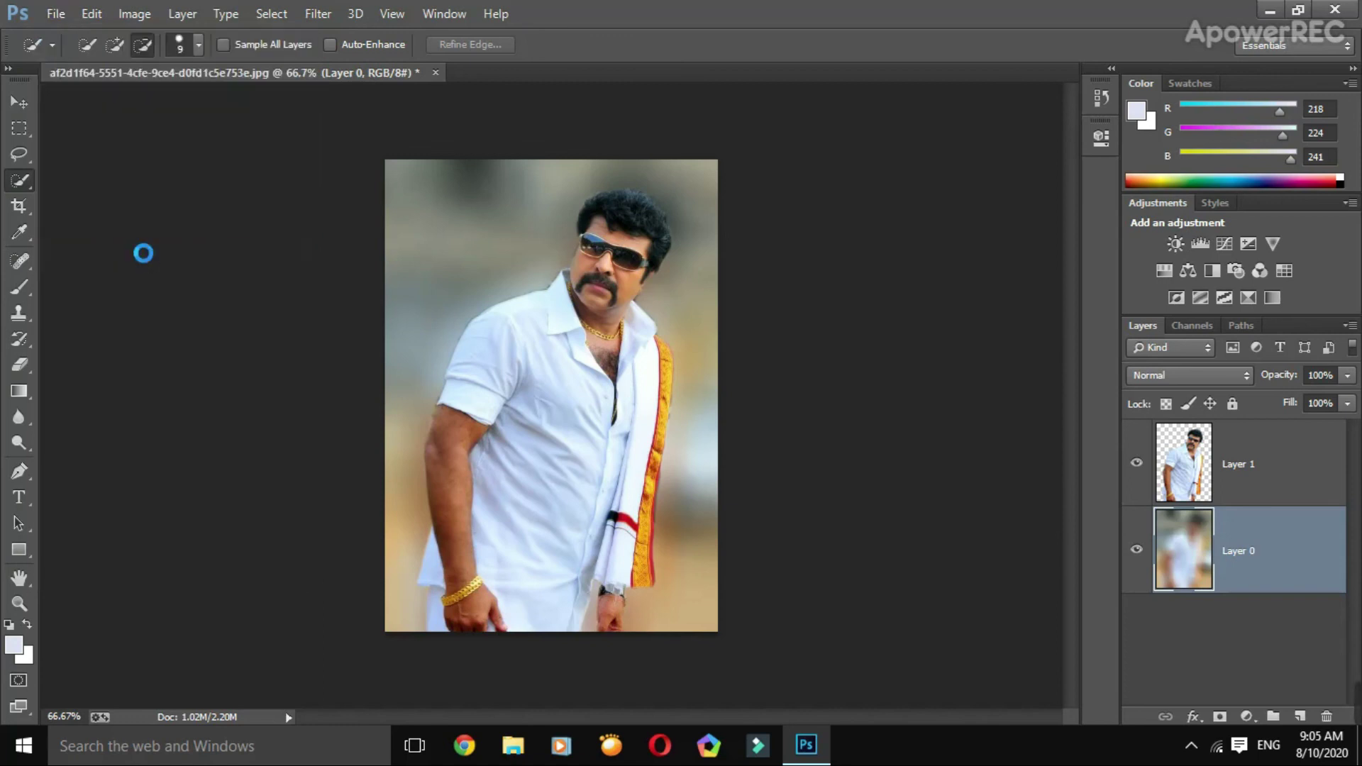